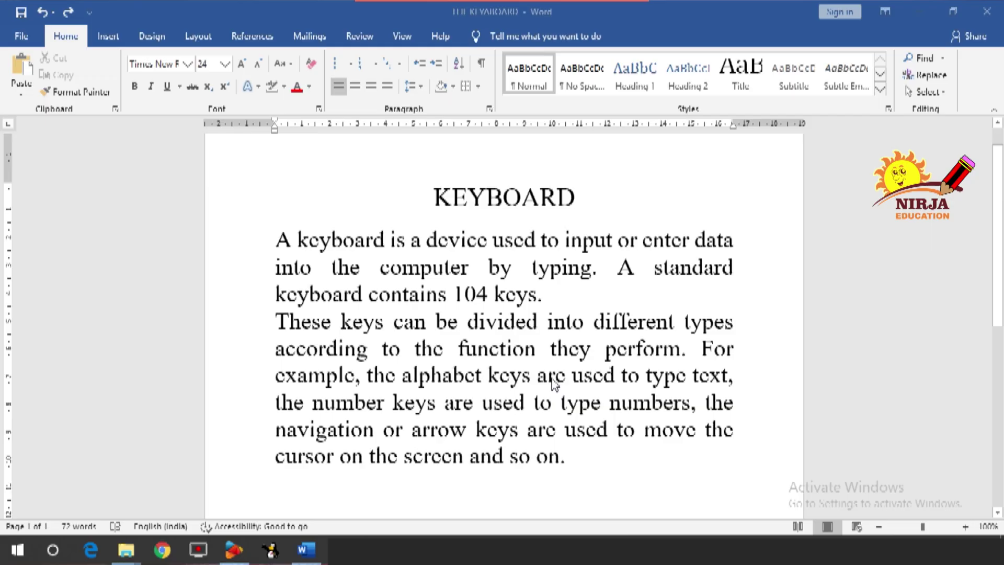
pyautogui.click(534, 394)
pyautogui.scroll(-3, 535, 394)
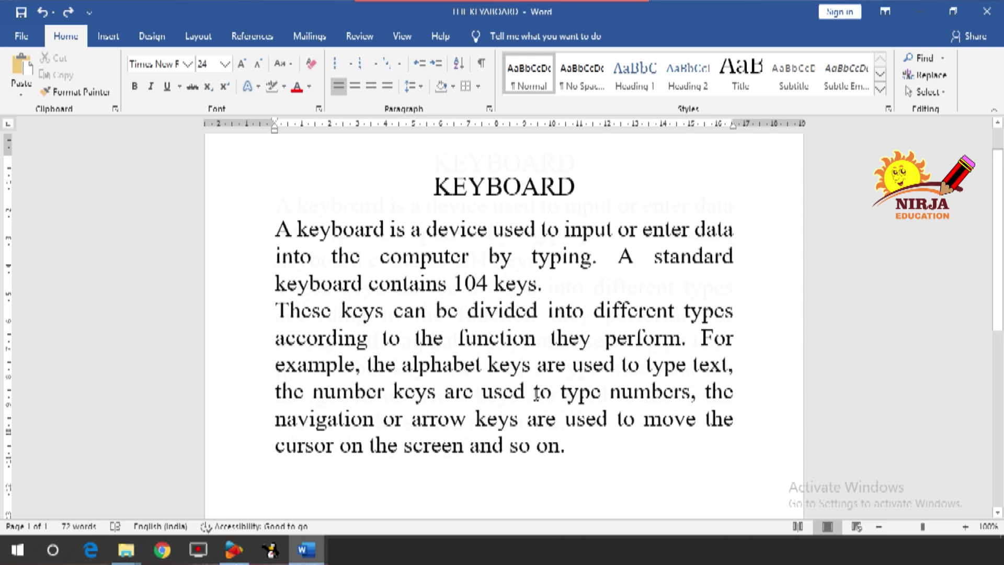
pyautogui.scroll(-3, 534, 394)
pyautogui.scroll(6, 534, 395)
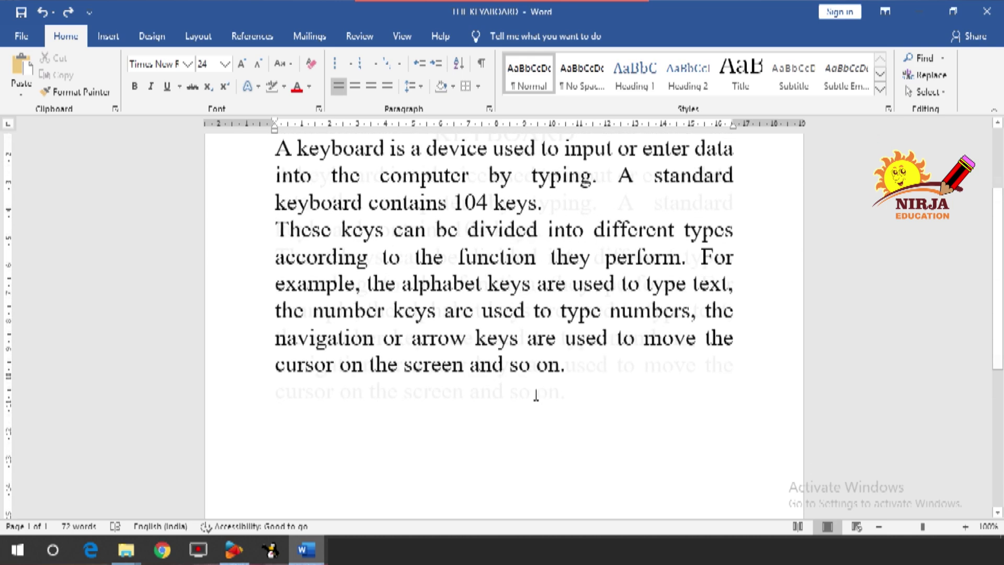
pyautogui.scroll(-1, 536, 394)
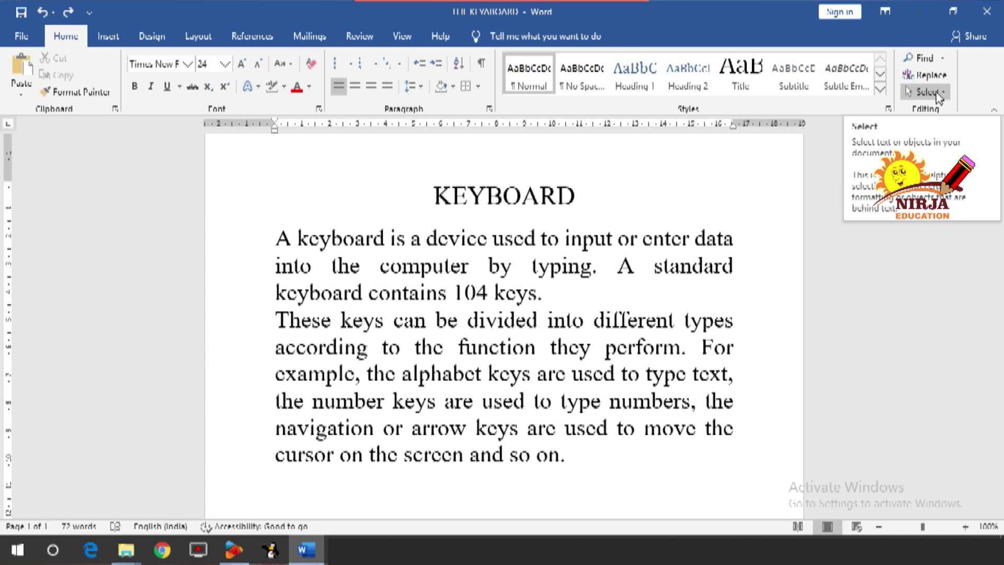
# Search the document for "KEYBOARD" using Find
pyautogui.click(944, 63)
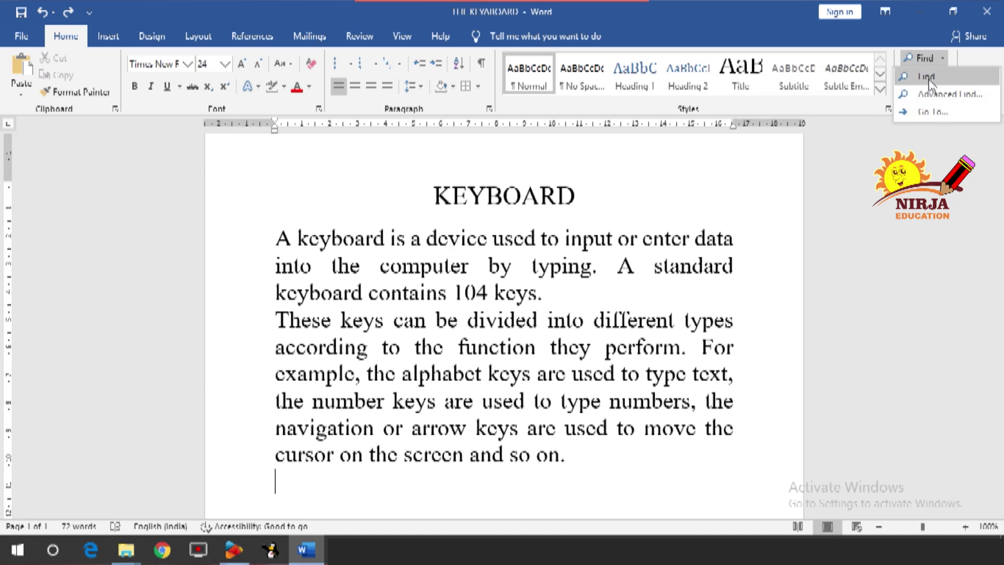
pyautogui.click(929, 79)
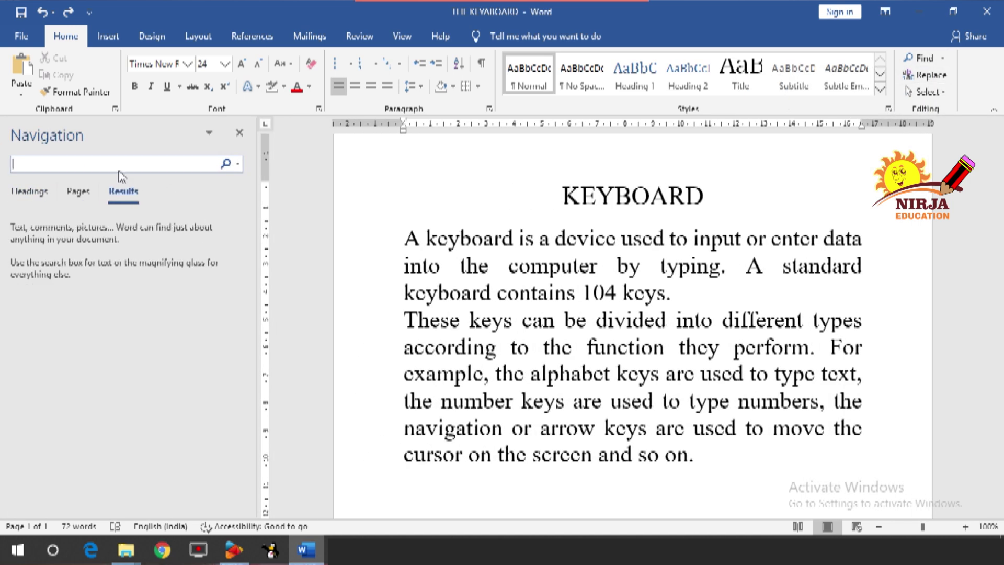
pyautogui.write('KEYBO')
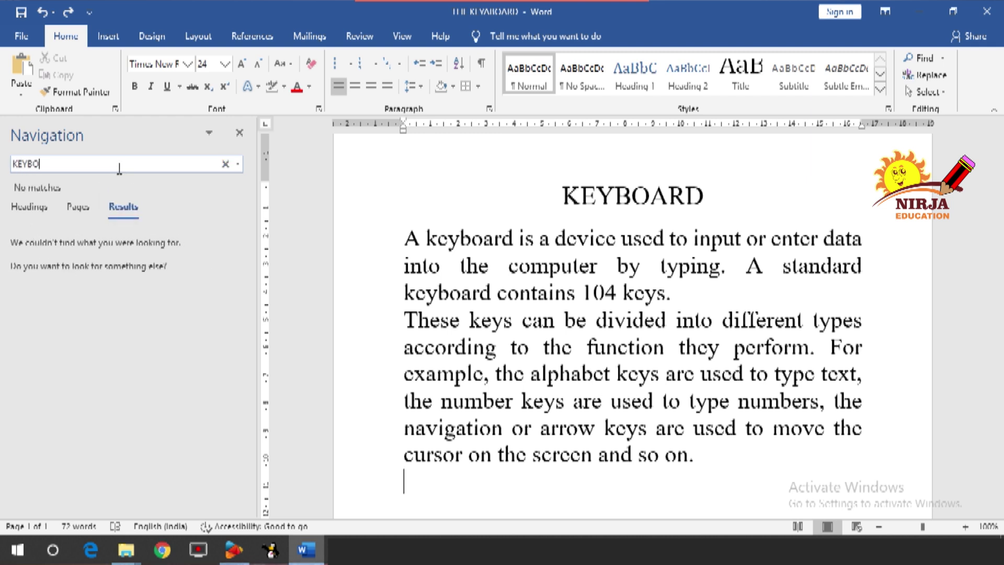
pyautogui.write('ARD')
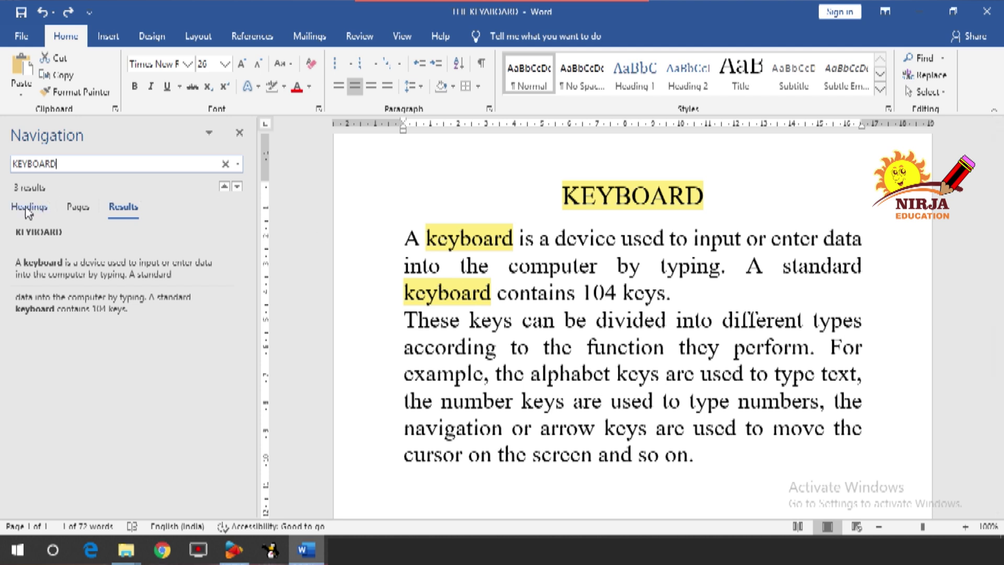
# Step through each match of "KEYBOARD" from the heading to the last one and close the search
pyautogui.click(237, 186)
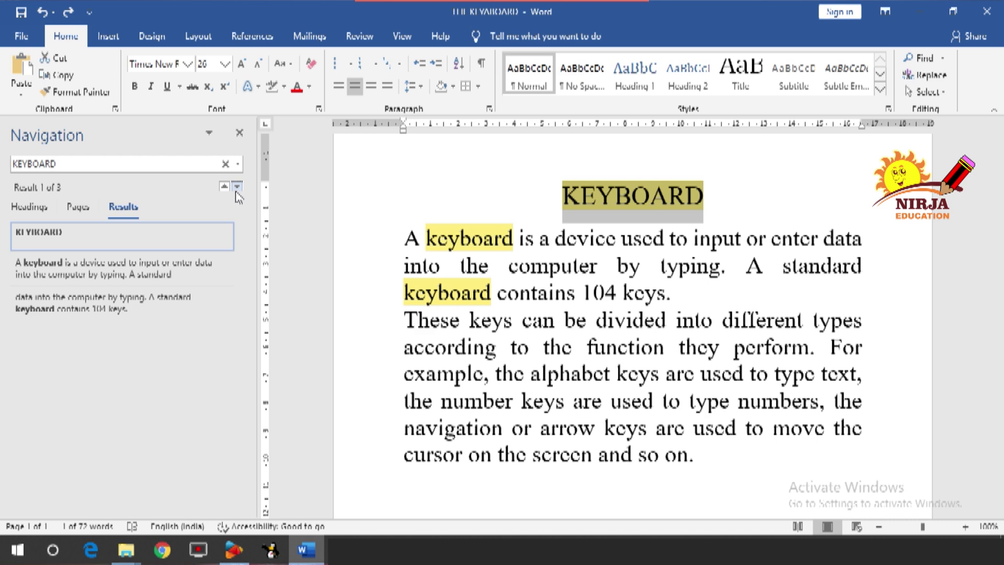
pyautogui.click(236, 187)
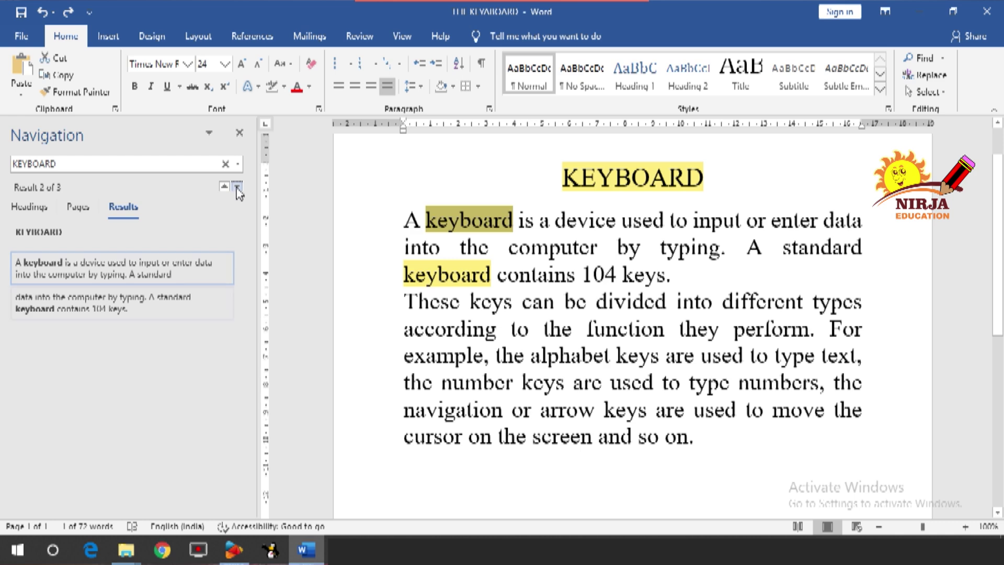
pyautogui.click(237, 187)
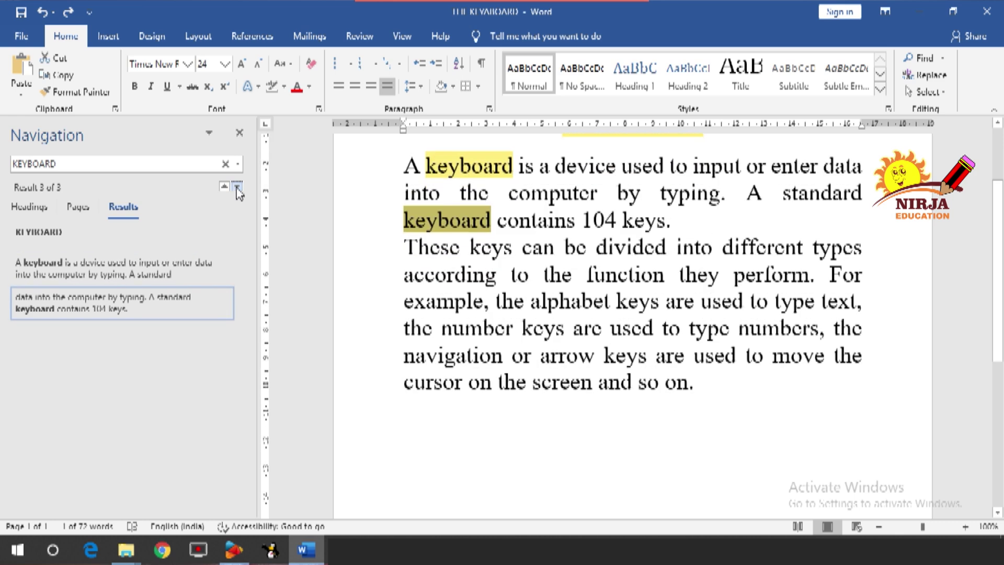
pyautogui.click(240, 135)
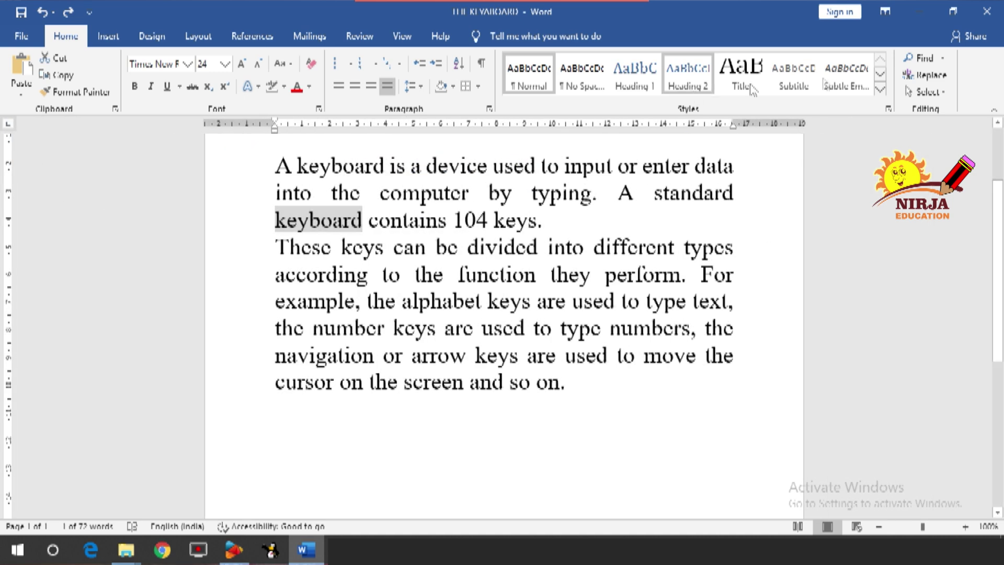
# Highlight all occurrences of "keyboard" in the document using Advanced Find
pyautogui.click(944, 58)
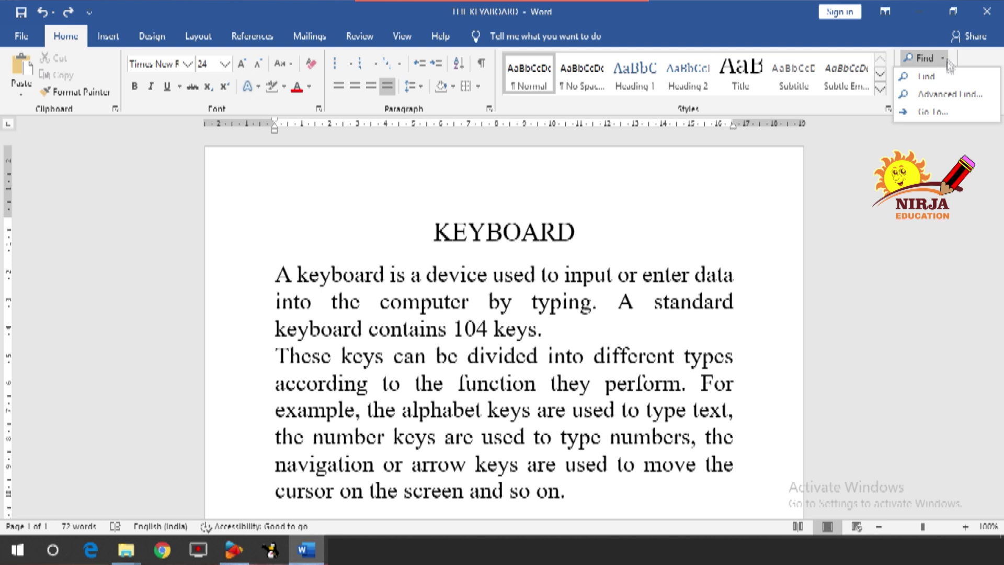
pyautogui.click(947, 95)
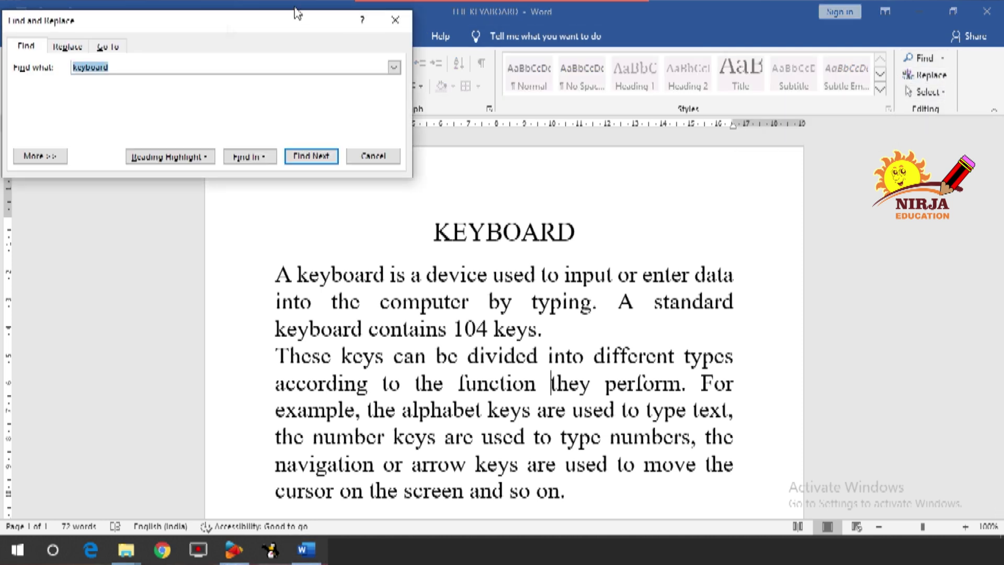
pyautogui.moveTo(222, 27); pyautogui.dragTo(259, 54)
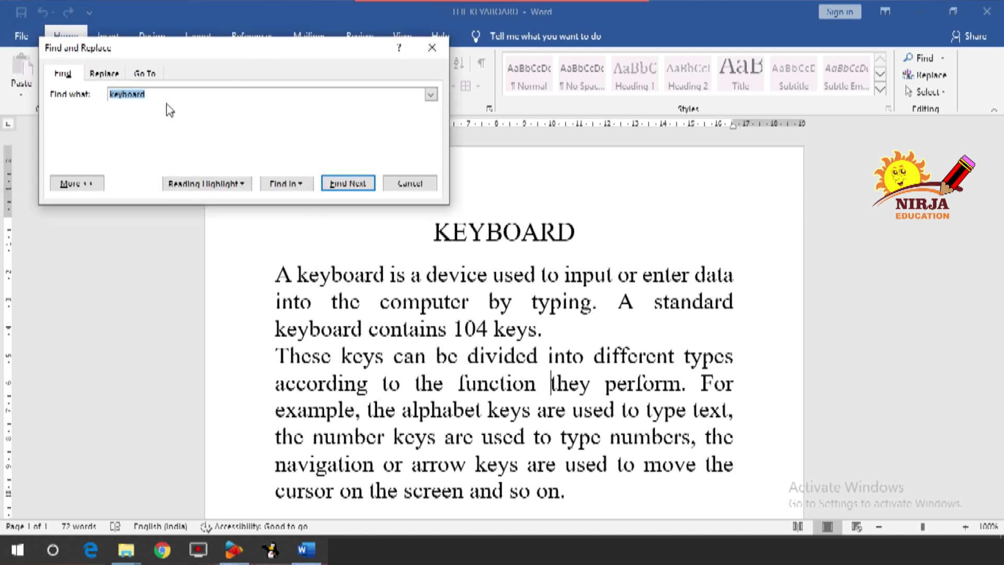
pyautogui.click(152, 95)
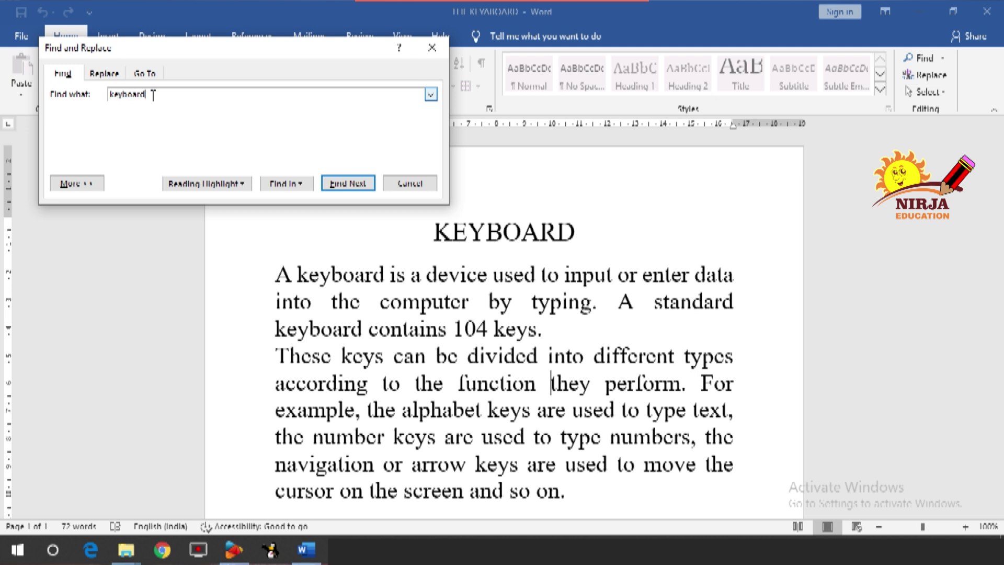
pyautogui.click(217, 186)
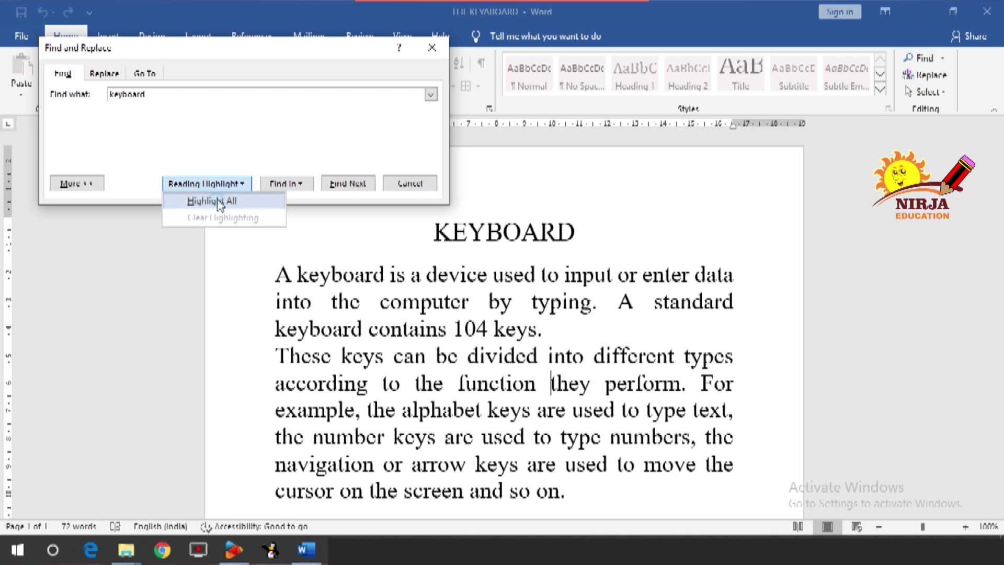
pyautogui.click(219, 200)
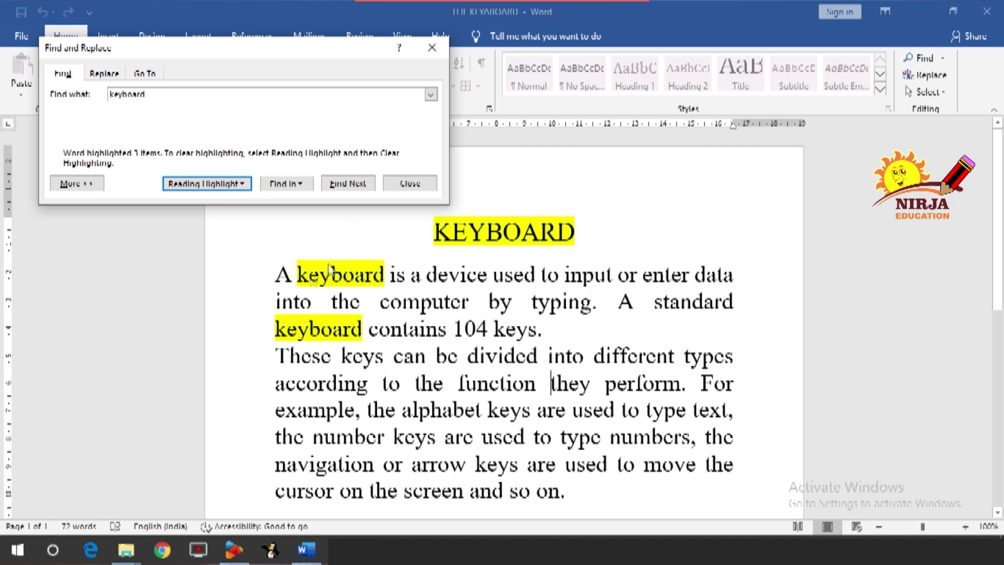
# Find all "keyboard" matches in the main document, and move on to the next single occurrence
pyautogui.click(287, 183)
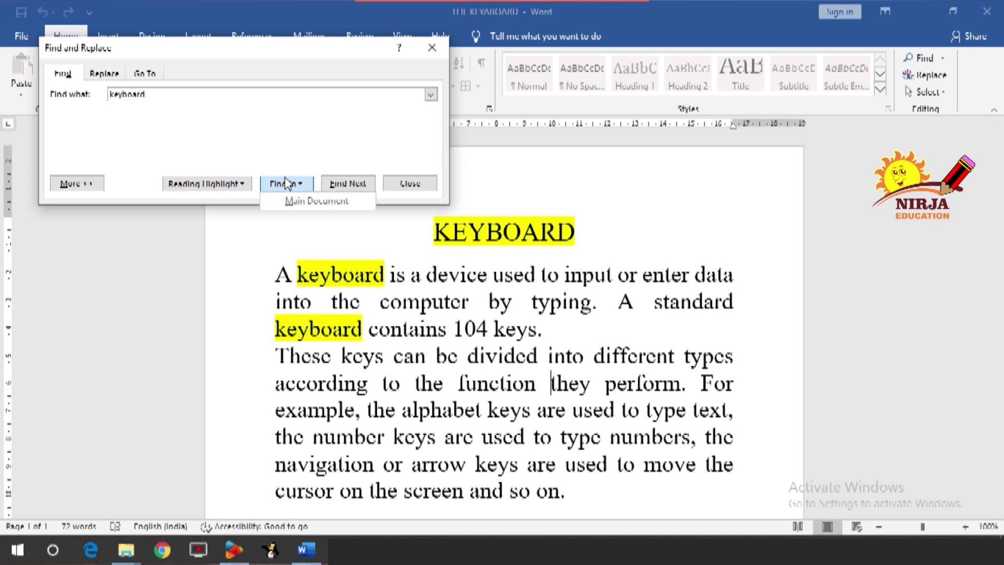
pyautogui.click(293, 208)
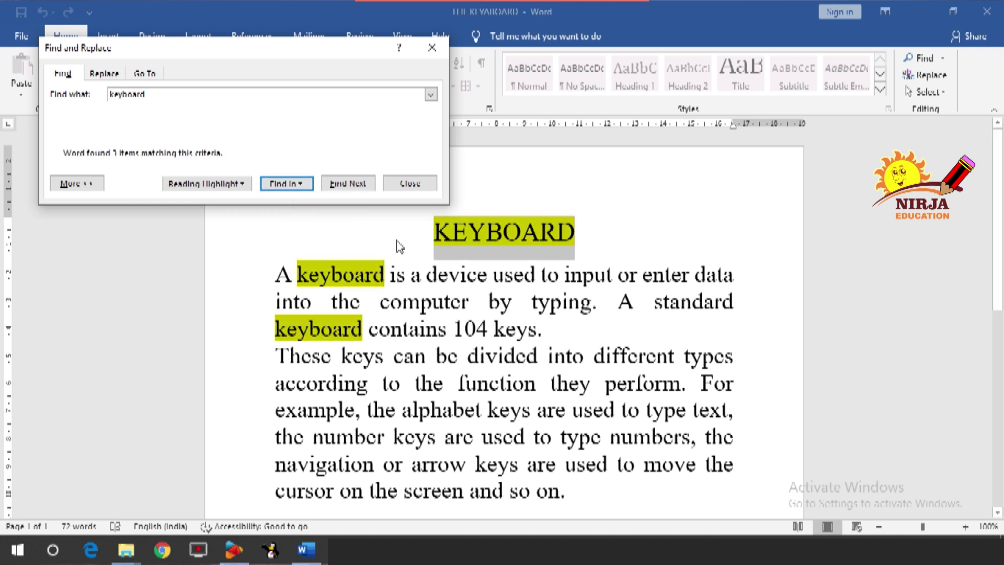
pyautogui.click(351, 188)
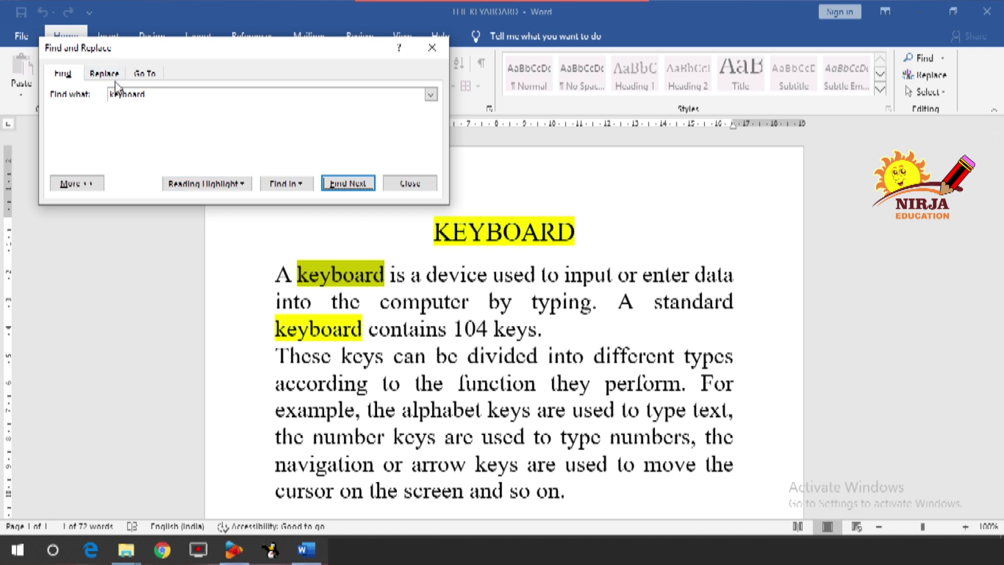
# Replace only the "keyboard" occurrence in the first body sentence with "MOUSE"
pyautogui.click(103, 74)
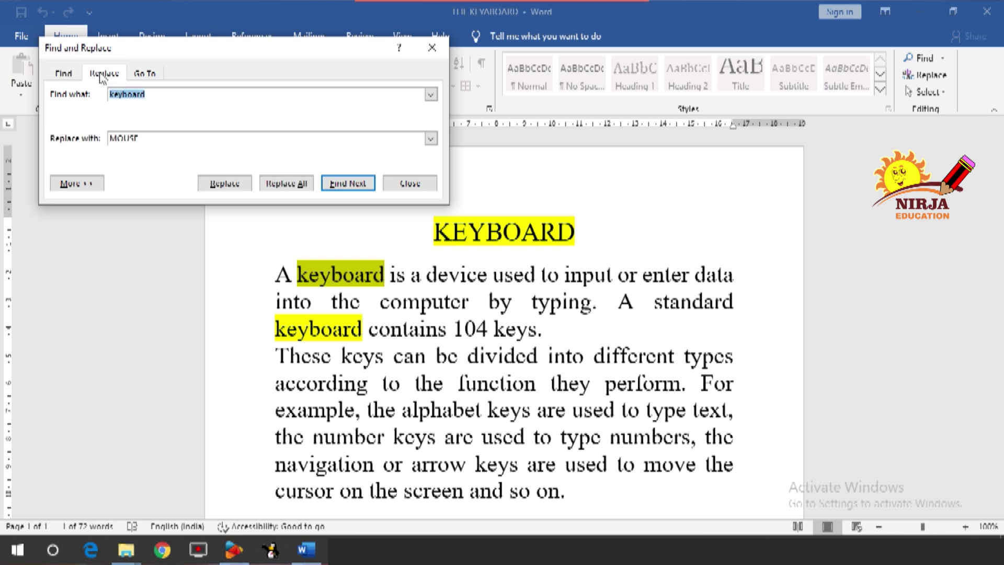
pyautogui.moveTo(138, 138); pyautogui.dragTo(108, 137)
pyautogui.click(158, 137)
pyautogui.click(223, 184)
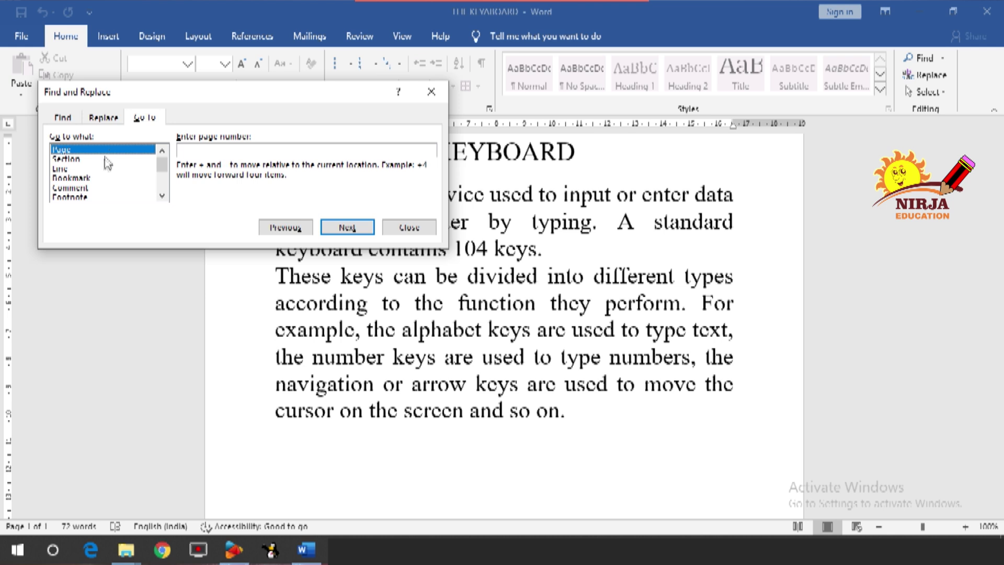
# Look through the Go To target types, including section, line, bookmark, comment and footnote
pyautogui.click(108, 159)
pyautogui.click(92, 179)
pyautogui.press('Up')
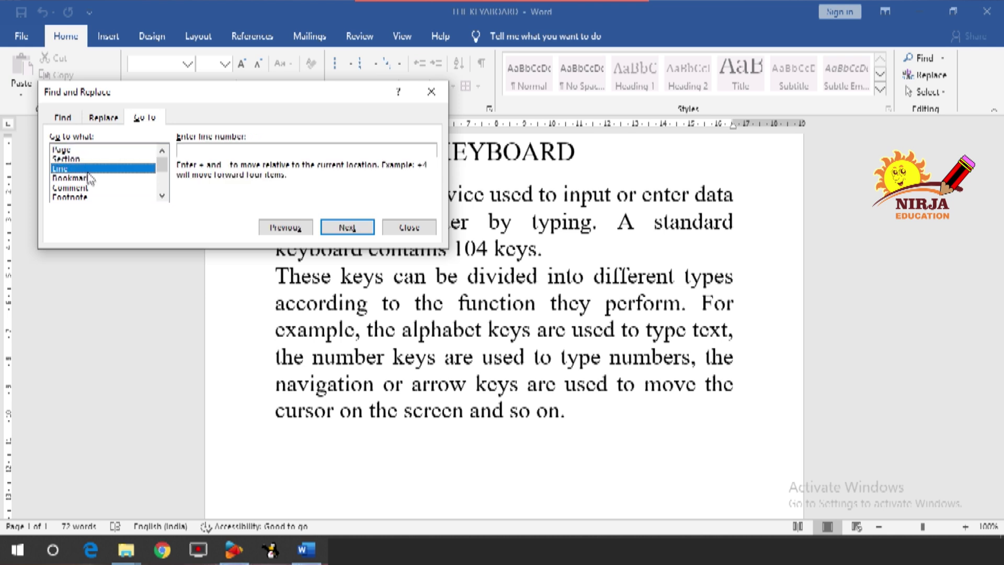
pyautogui.press('Down')
pyautogui.click(92, 188)
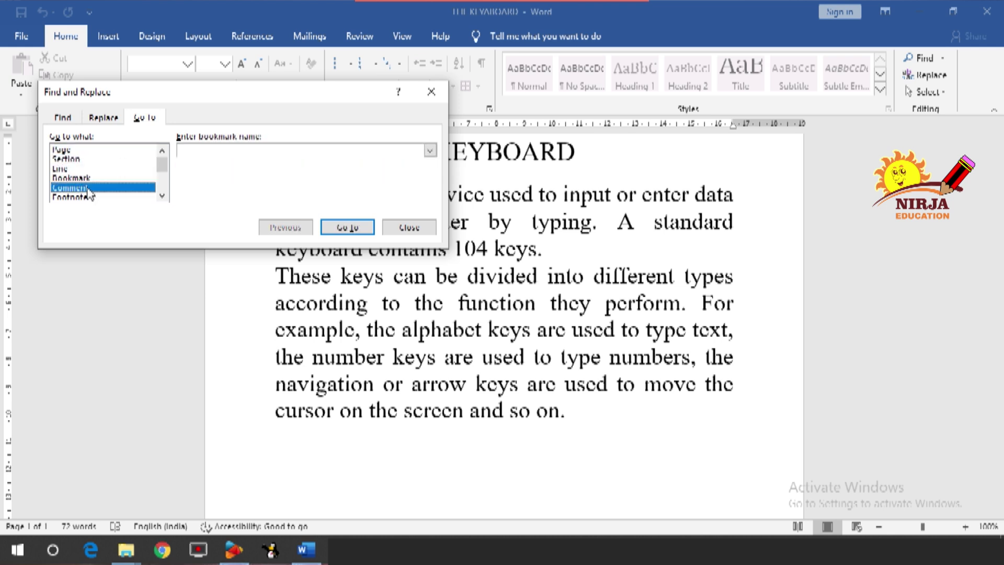
pyautogui.click(91, 197)
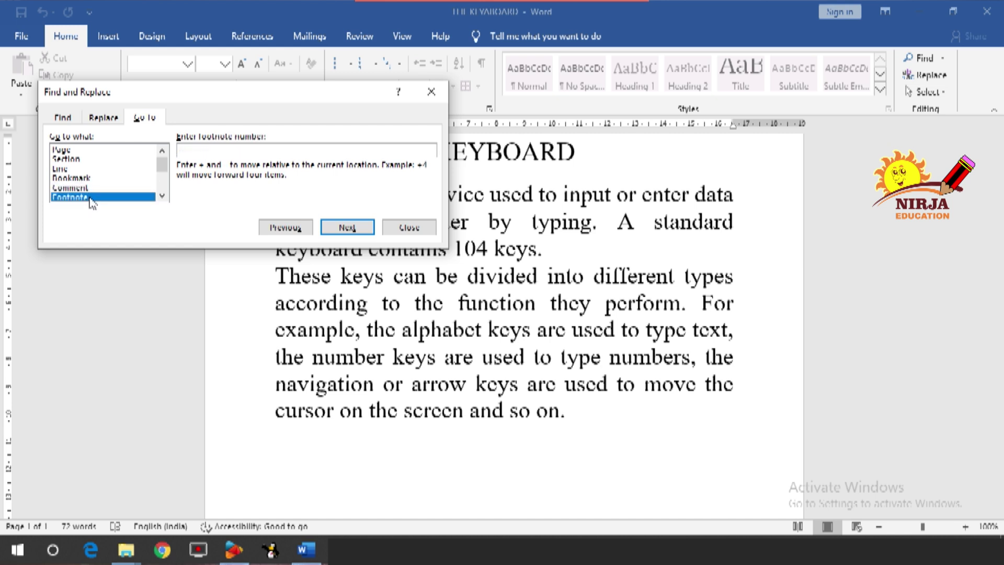
# Use Go To with Page as the target and 2 as the page number
pyautogui.click(87, 153)
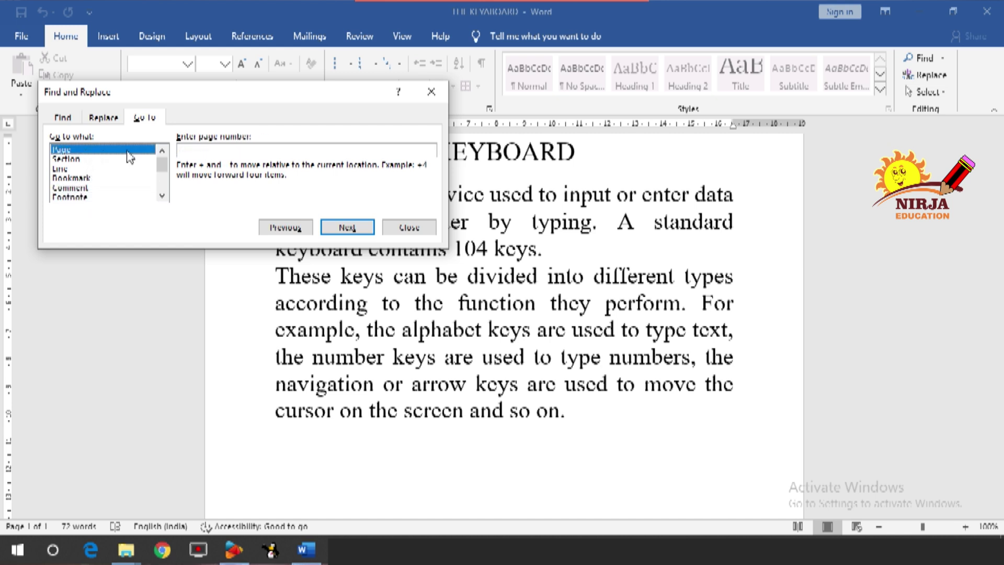
pyautogui.click(187, 152)
pyautogui.write('2')
pyautogui.click(335, 229)
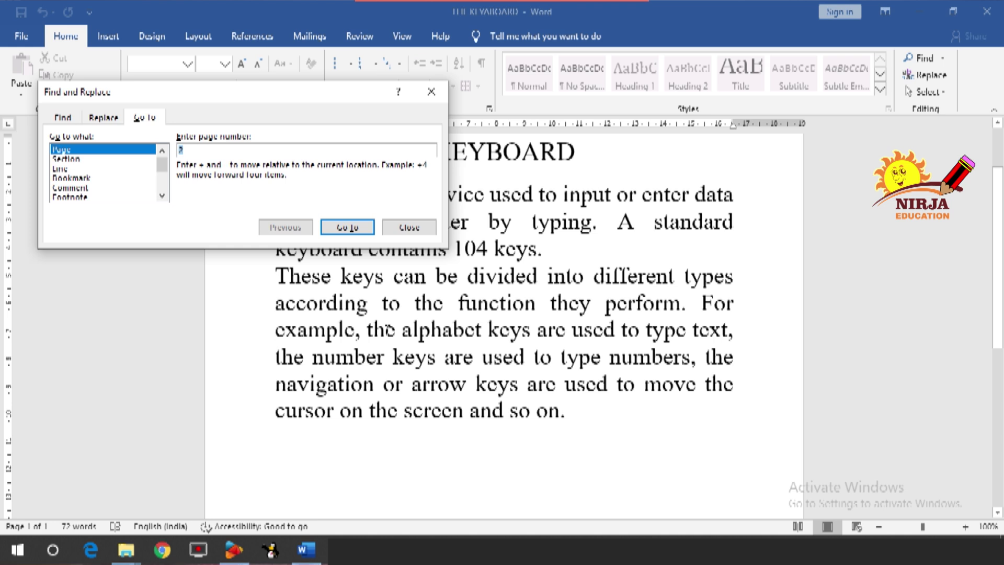
# Go to line 1 of the document, moving the dialog aside so the text is uncovered
pyautogui.click(67, 168)
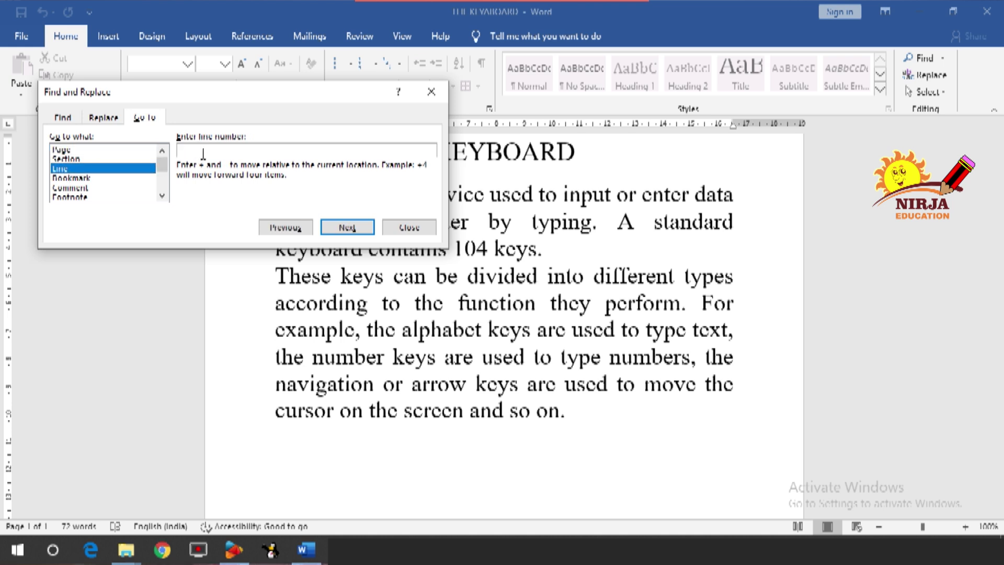
pyautogui.write('1')
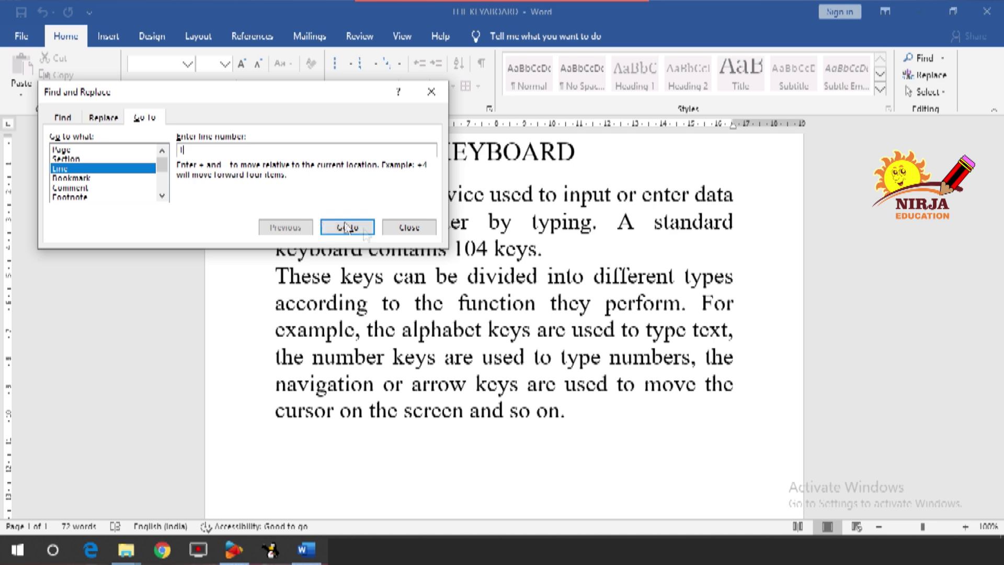
pyautogui.moveTo(307, 98); pyautogui.dragTo(163, 24)
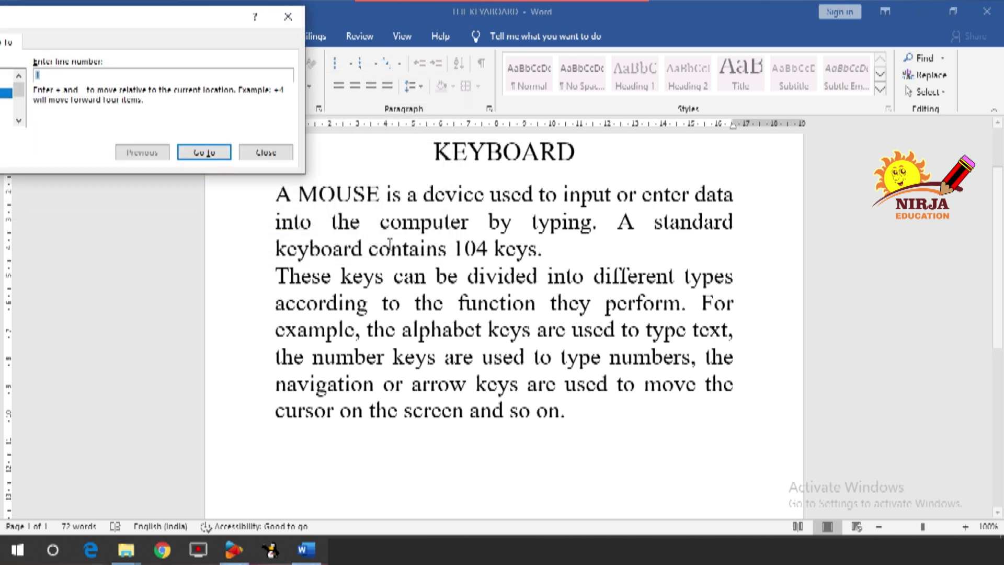
pyautogui.press('Return')
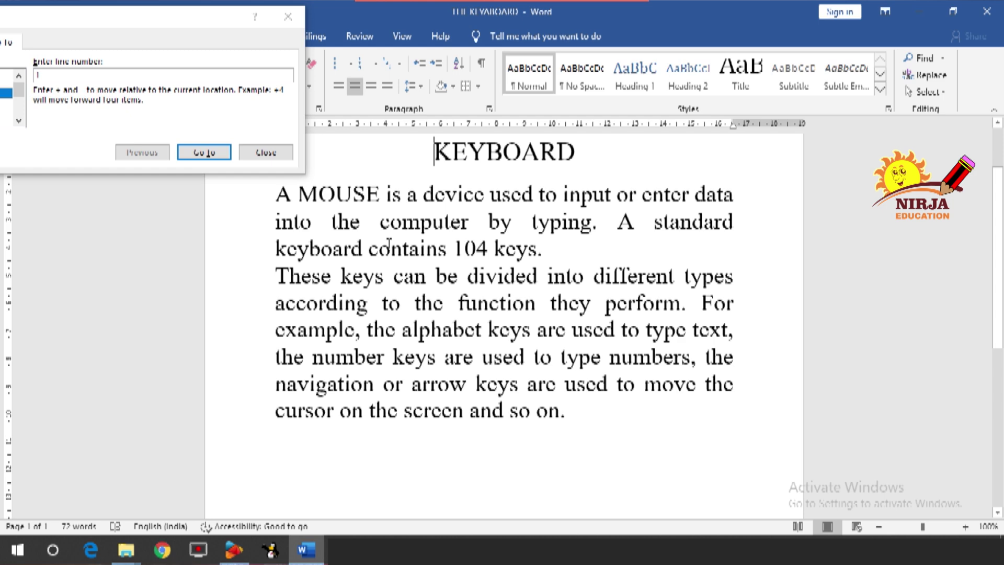
pyautogui.scroll(2, 389, 242)
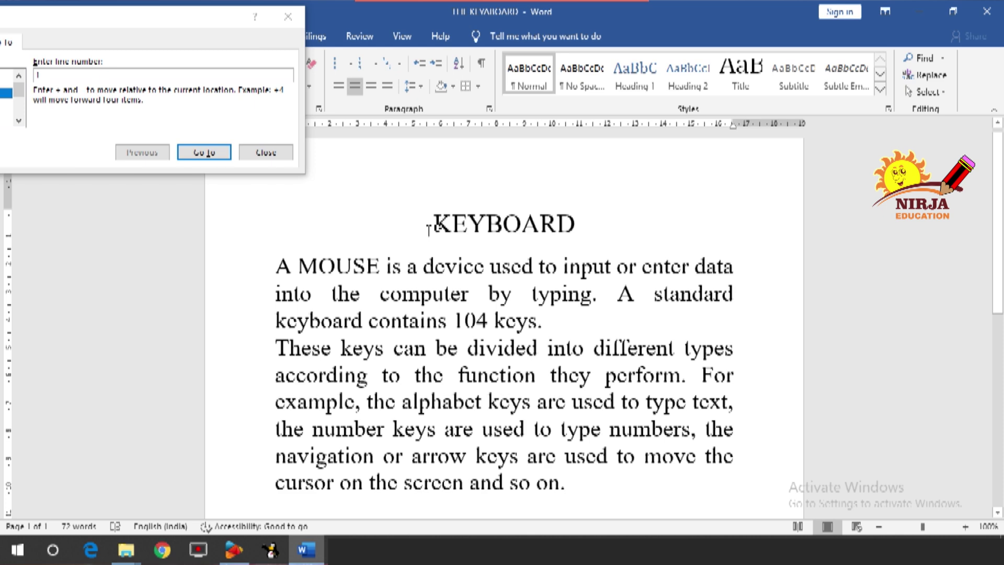
# Go to line 2 of the document with Go To
pyautogui.click(105, 75)
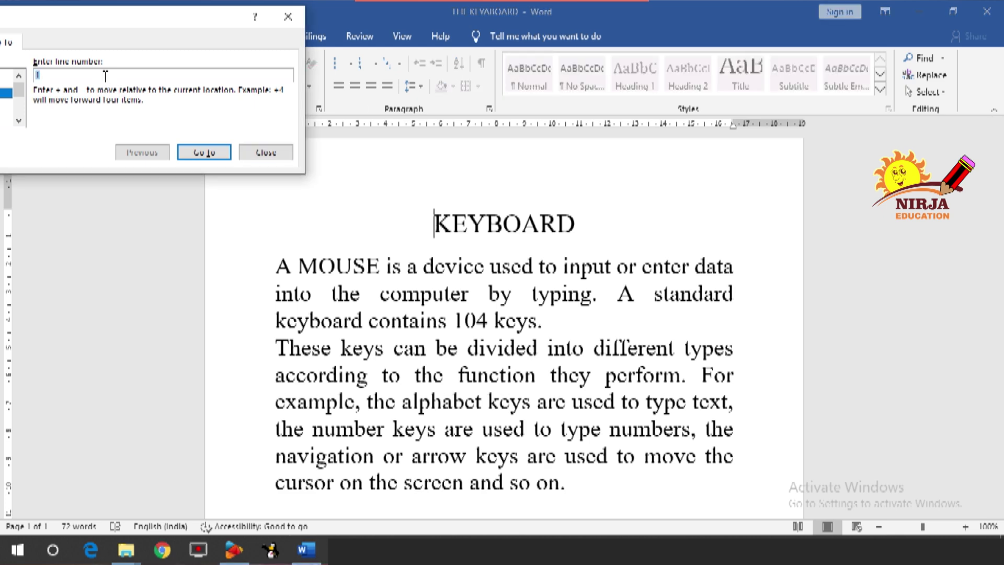
pyautogui.click(203, 153)
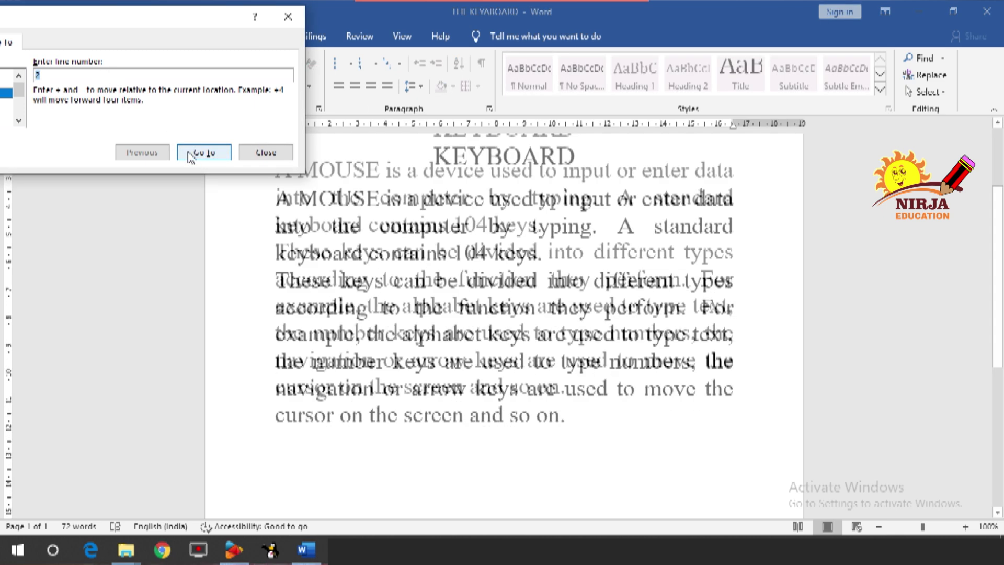
pyautogui.click(329, 207)
pyautogui.scroll(3, 329, 208)
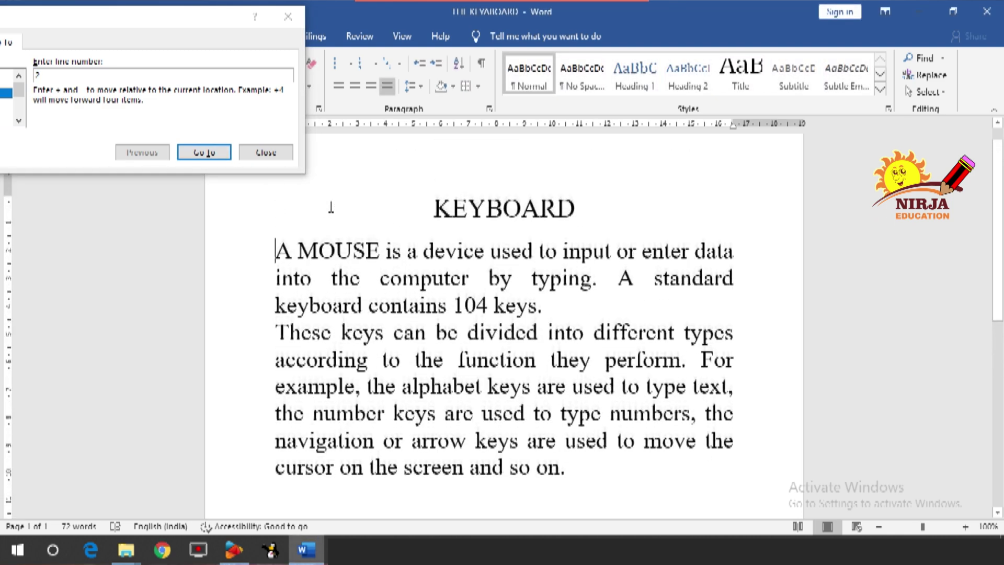
# Bring the Go To dialog fully back into view and close it
pyautogui.click(272, 261)
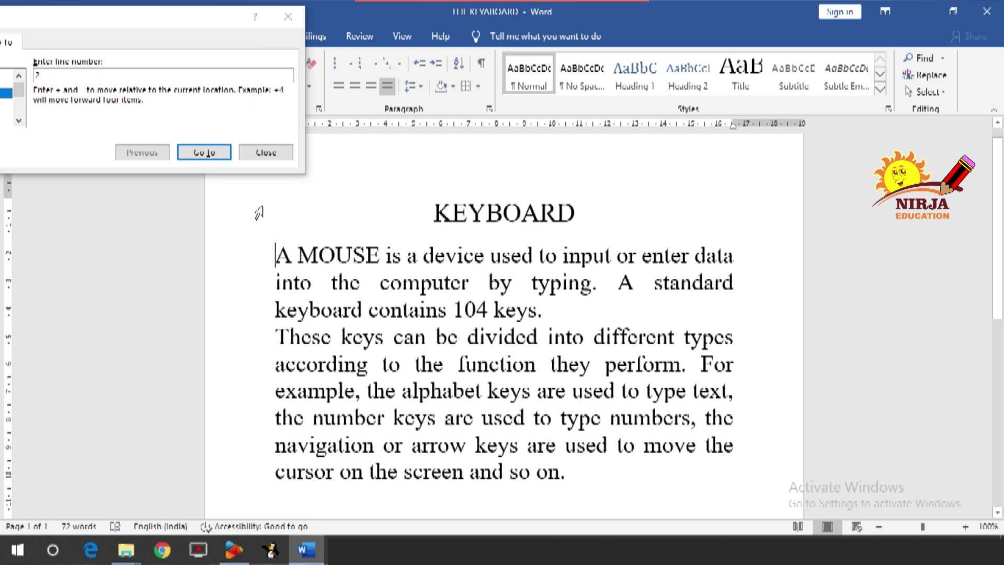
pyautogui.moveTo(148, 19); pyautogui.dragTo(273, 34)
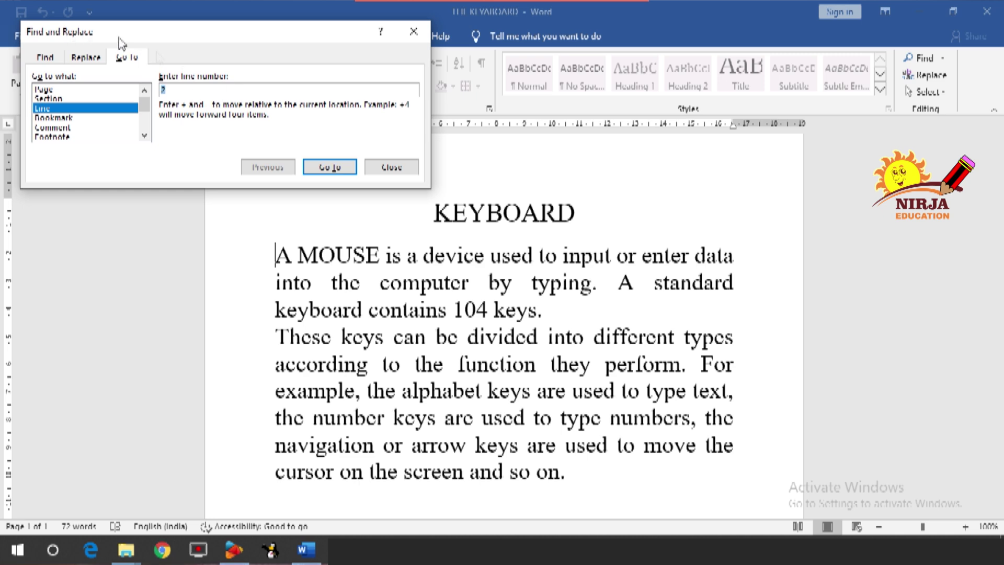
pyautogui.click(392, 167)
# Review the Find options and the Replace settings, closing the dialog without replacing anything
pyautogui.click(942, 59)
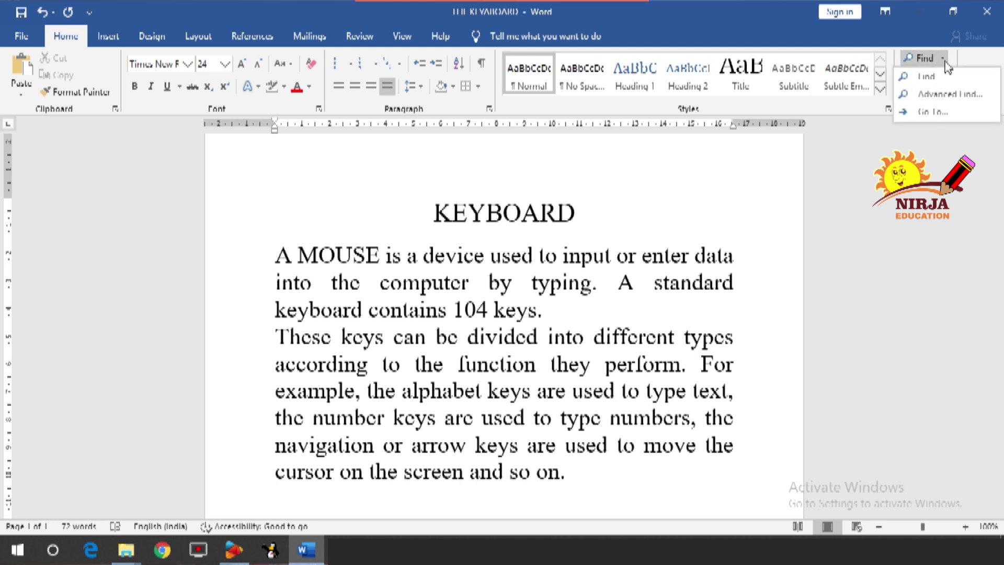
pyautogui.click(944, 59)
pyautogui.click(945, 77)
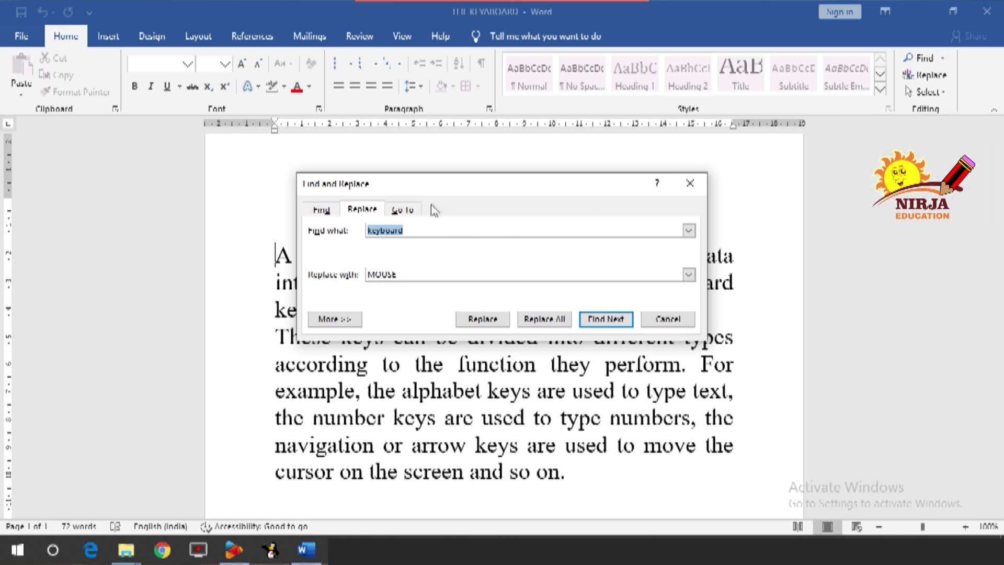
pyautogui.click(690, 184)
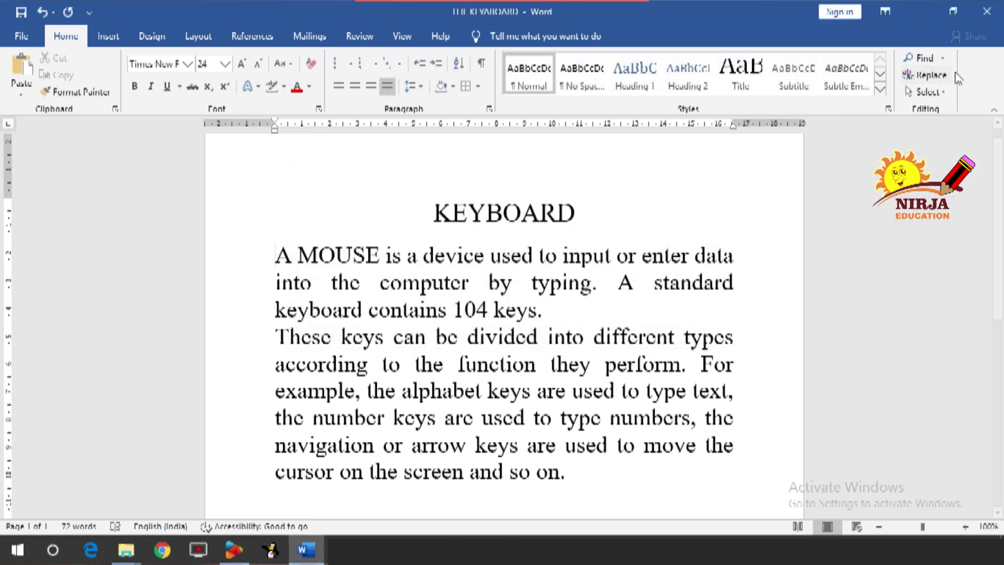
# Select the entire document with Select All and check the selection from the title to the last line
pyautogui.click(945, 95)
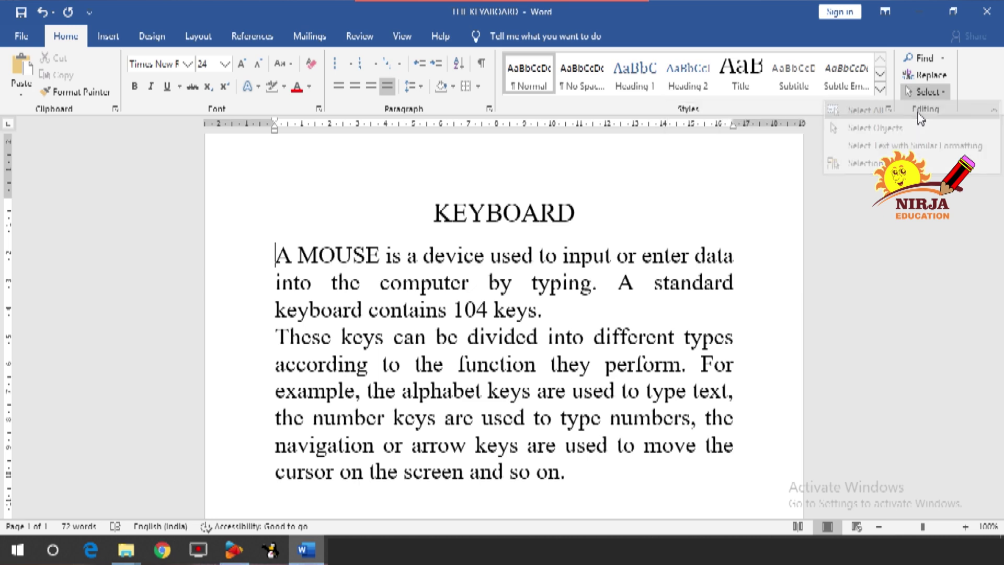
pyautogui.click(918, 114)
pyautogui.scroll(-1, 406, 316)
pyautogui.scroll(1, 406, 315)
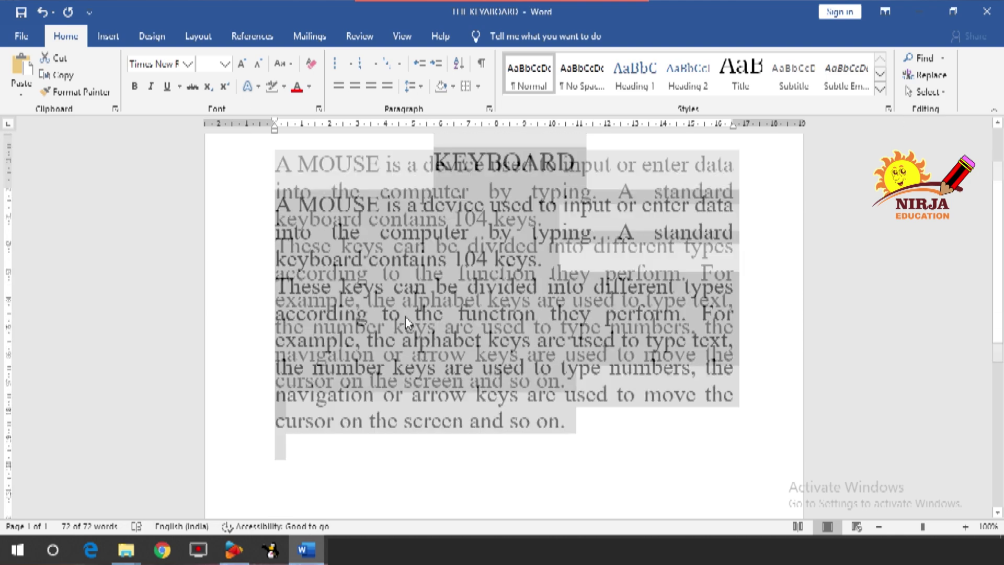
pyautogui.scroll(-1, 405, 315)
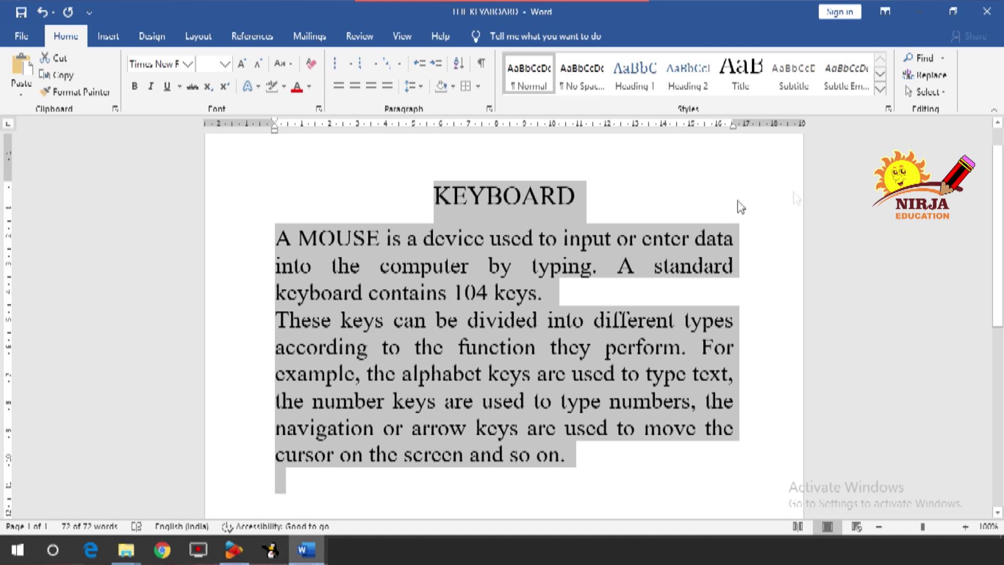
# Try Select Objects while all the text is selected, and clear the selection
pyautogui.click(944, 93)
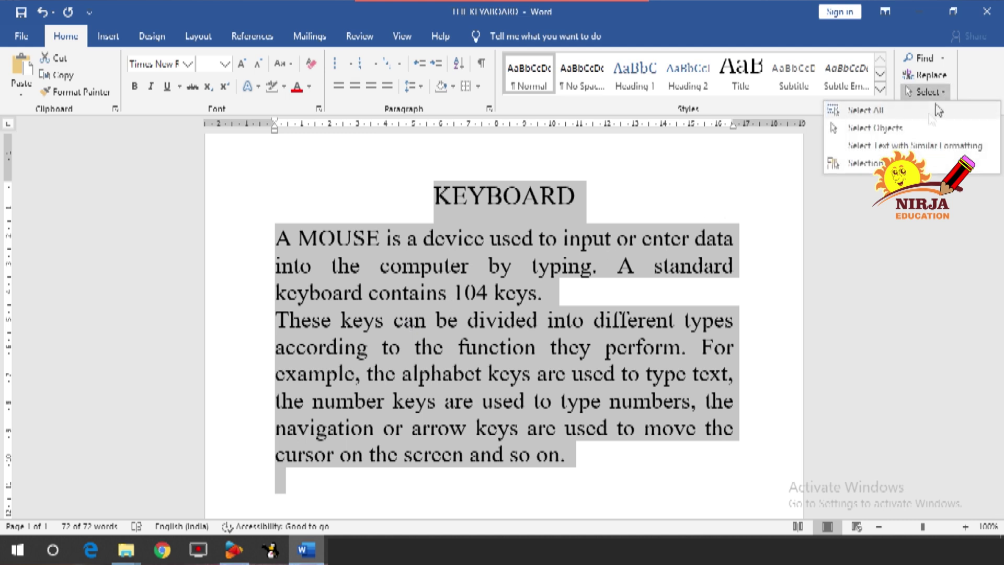
pyautogui.click(921, 129)
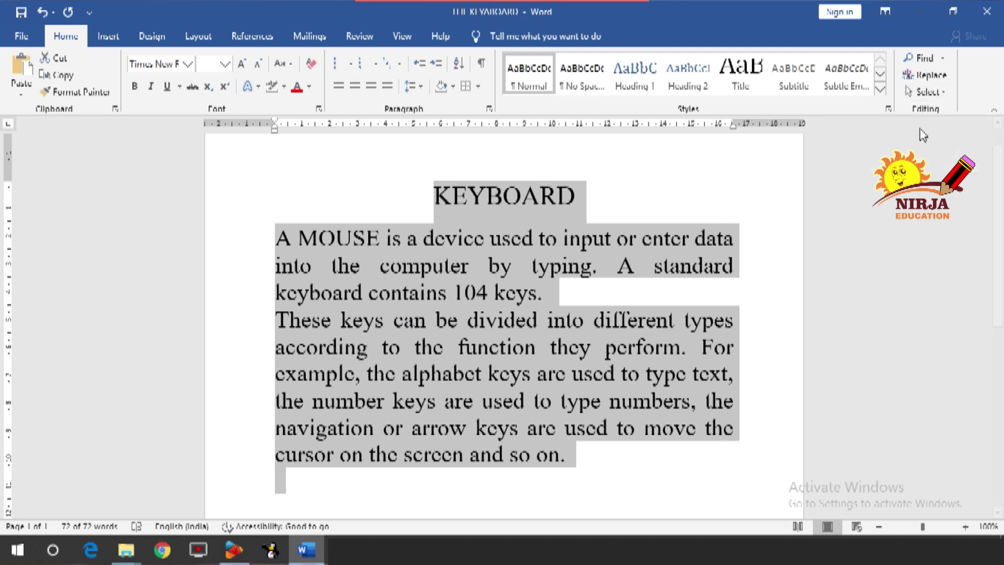
pyautogui.tripleClick(605, 272)
pyautogui.click(600, 290)
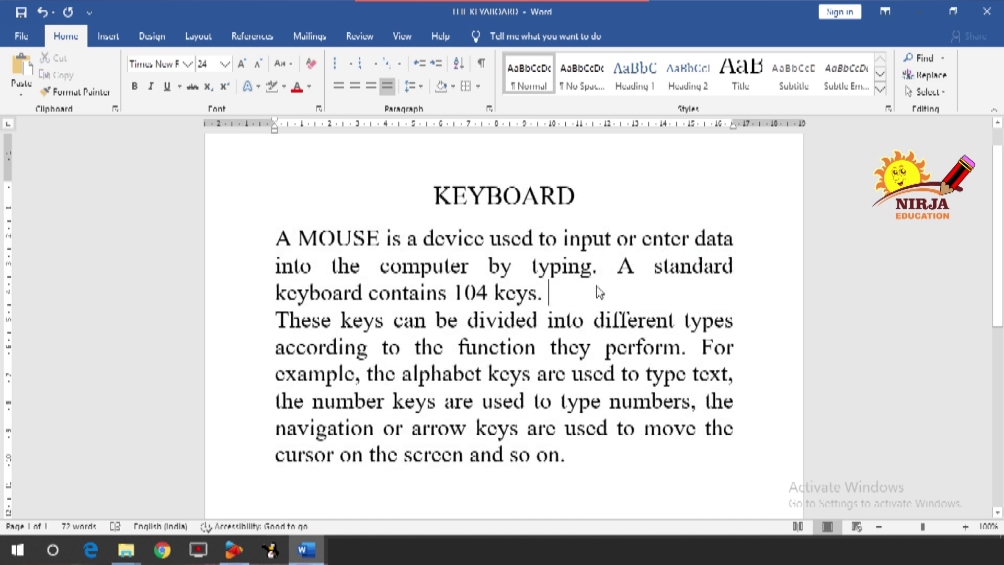
# Draw a rectangle about 2.83 cm high and 3.73 cm wide in the empty space below the last paragraph
pyautogui.scroll(-3, 597, 287)
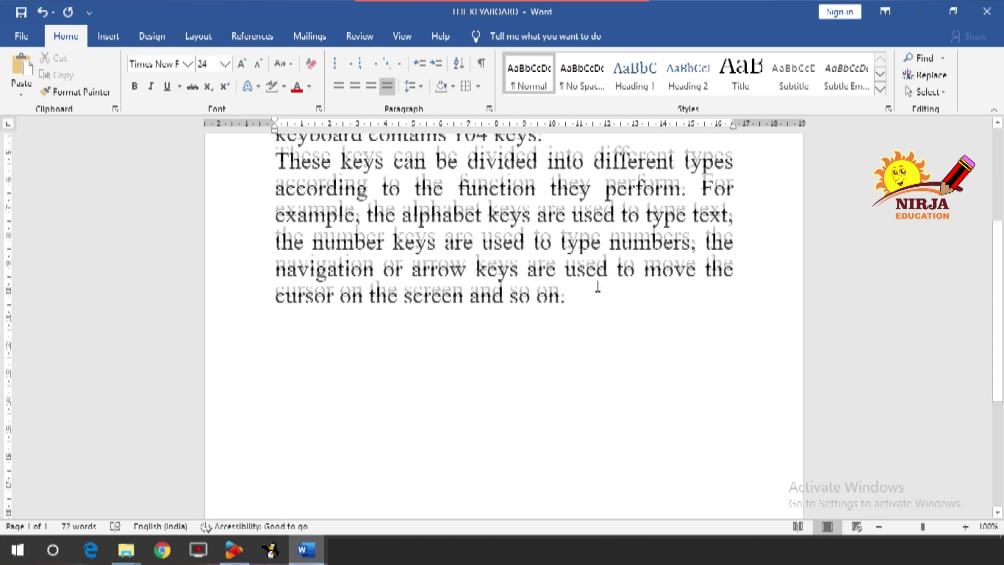
pyautogui.click(109, 36)
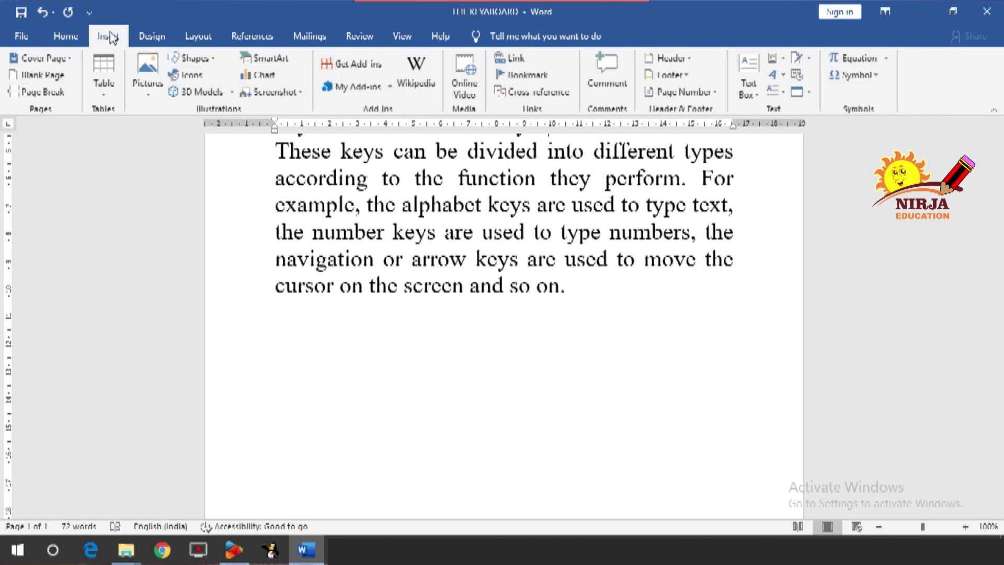
pyautogui.click(194, 57)
pyautogui.click(222, 94)
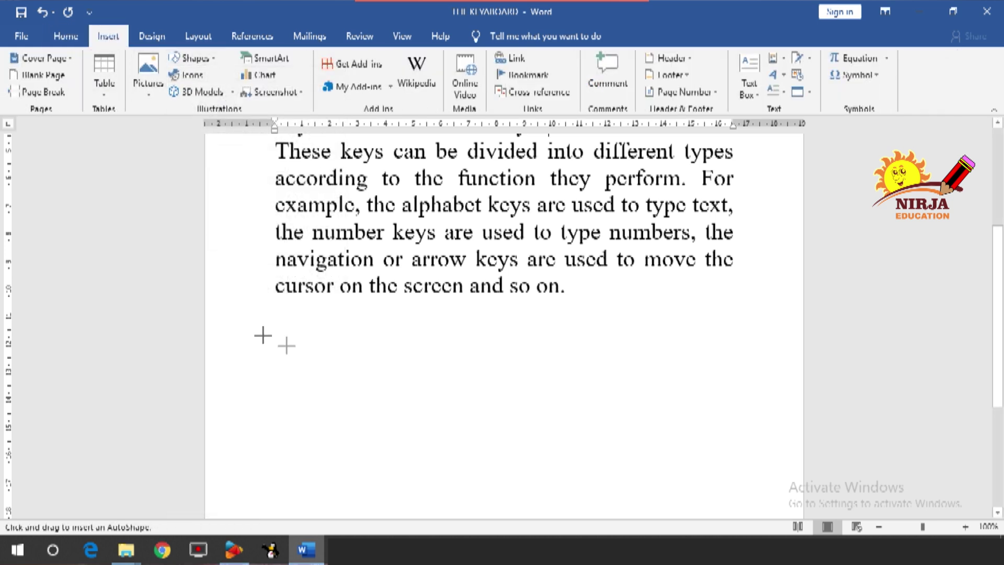
pyautogui.moveTo(298, 352); pyautogui.dragTo(403, 430)
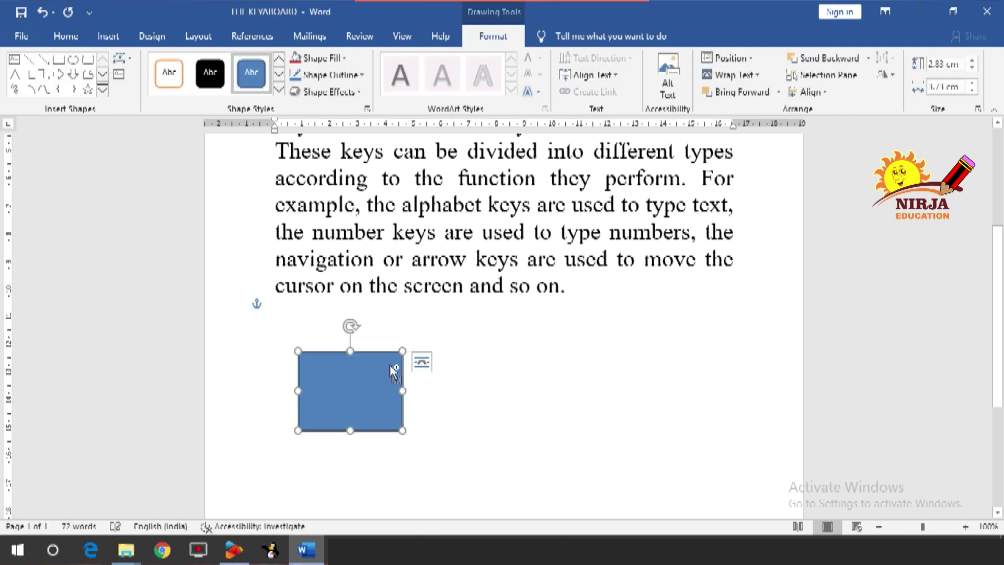
# Duplicate the rectangle twice and arrange the copies in a row beside it, leaving all shapes deselected
pyautogui.hotkey('ctrl', 'c')
pyautogui.hotkey('ctrl', 'v')
pyautogui.moveTo(390, 368); pyautogui.dragTo(621, 385)
pyautogui.hotkey('ctrl', 'v')
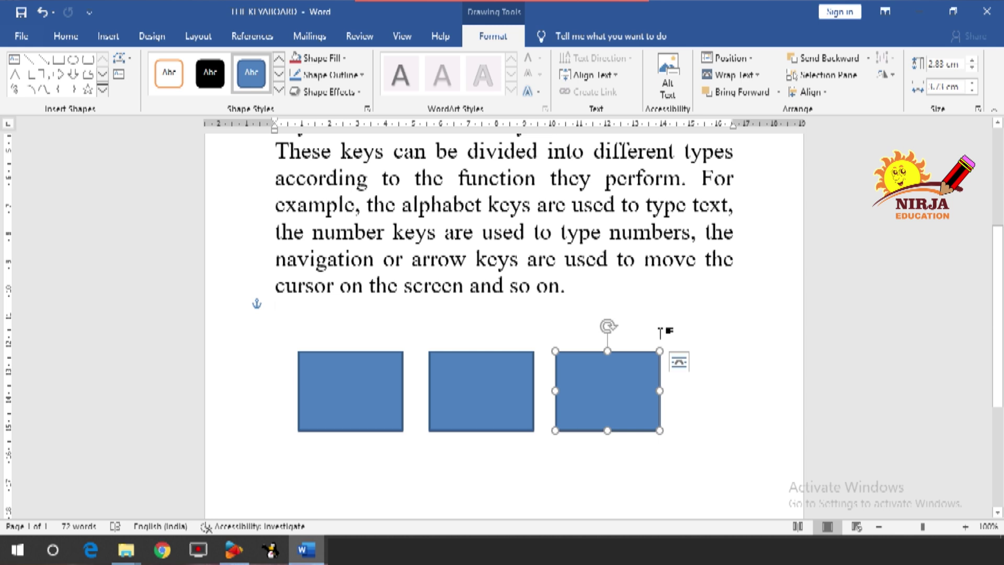
pyautogui.click(664, 331)
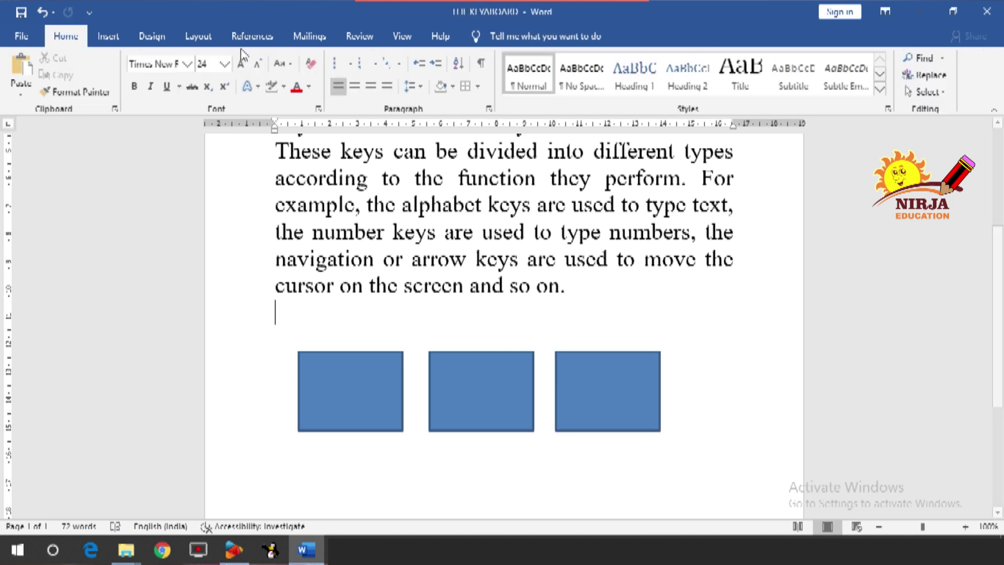
# Select all three rectangles together with Select Objects, move them slightly up and to the right, and leave the object selection mode
pyautogui.click(941, 101)
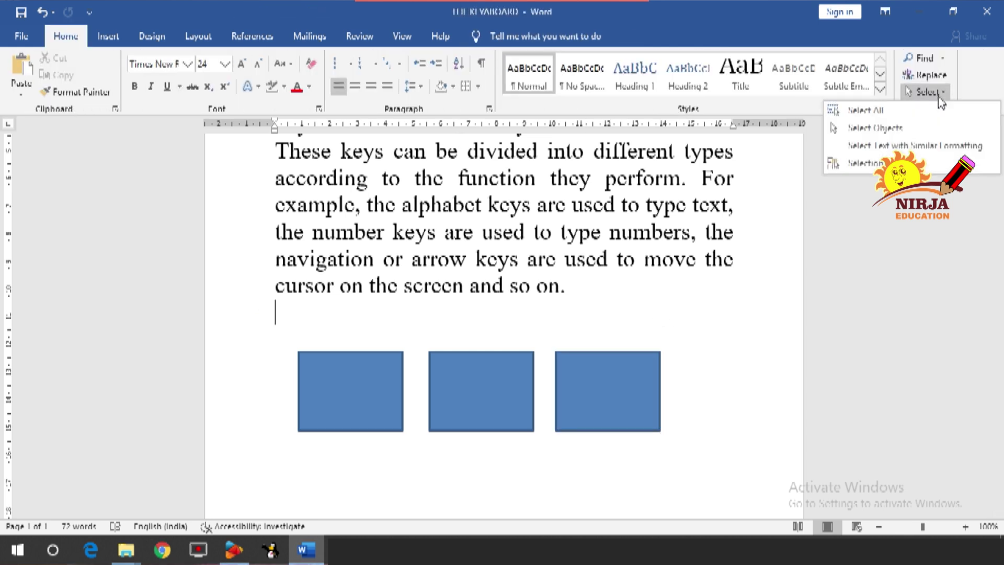
pyautogui.click(911, 134)
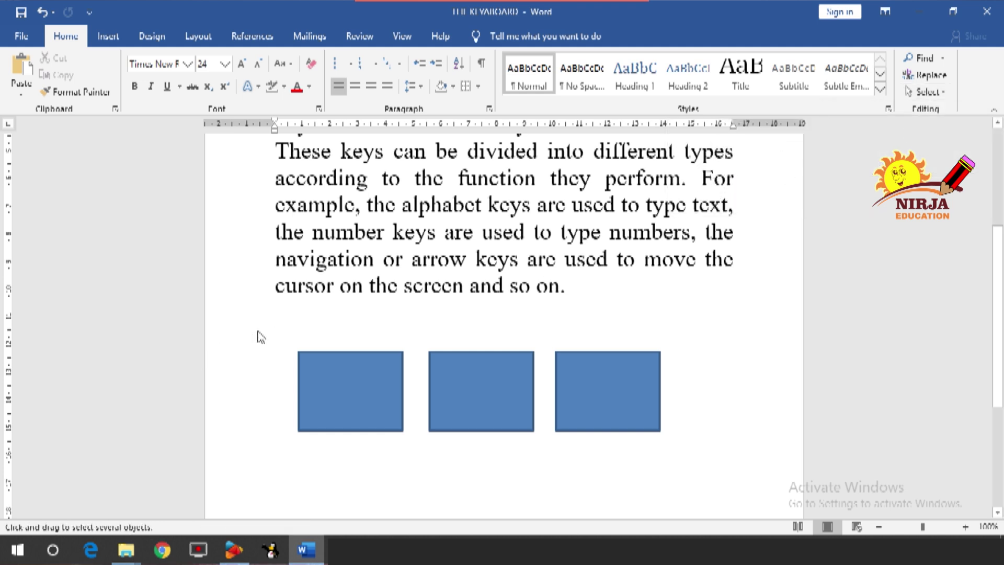
pyautogui.moveTo(259, 332)
pyautogui.mouseDown()
pyautogui.moveTo(501, 447)
pyautogui.moveTo(691, 465)
pyautogui.mouseUp()
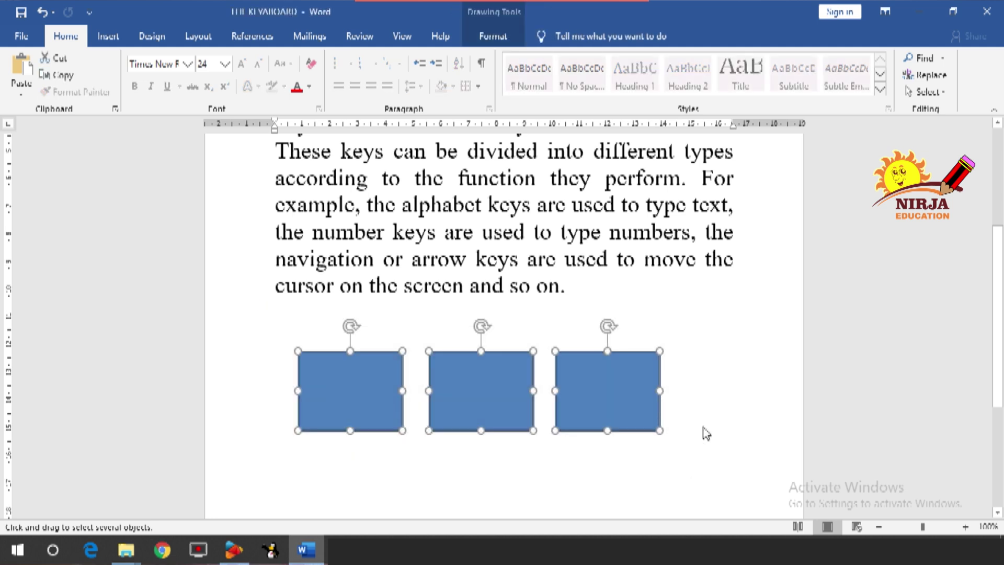
pyautogui.moveTo(627, 406); pyautogui.dragTo(646, 398)
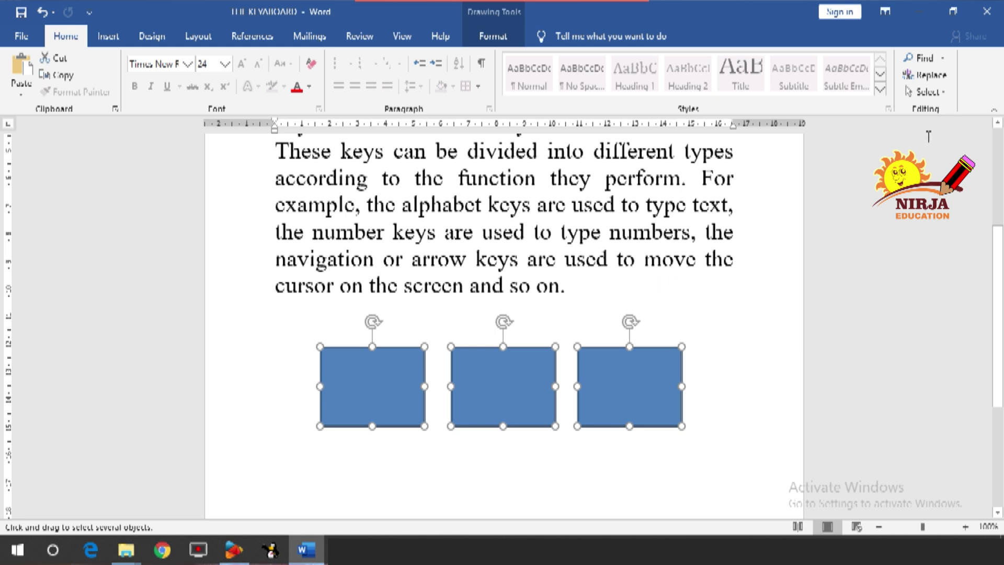
pyautogui.click(928, 93)
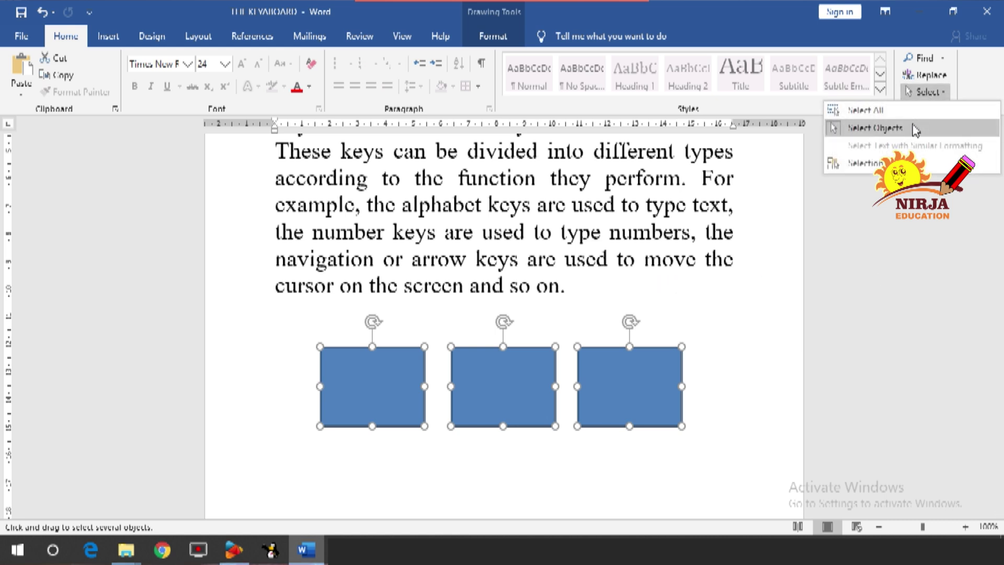
pyautogui.click(915, 129)
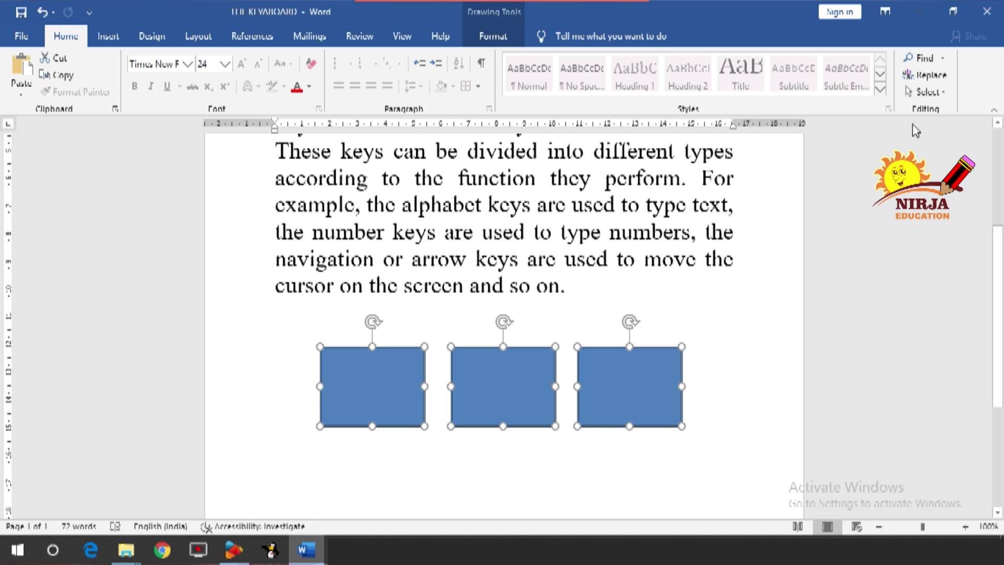
pyautogui.click(568, 252)
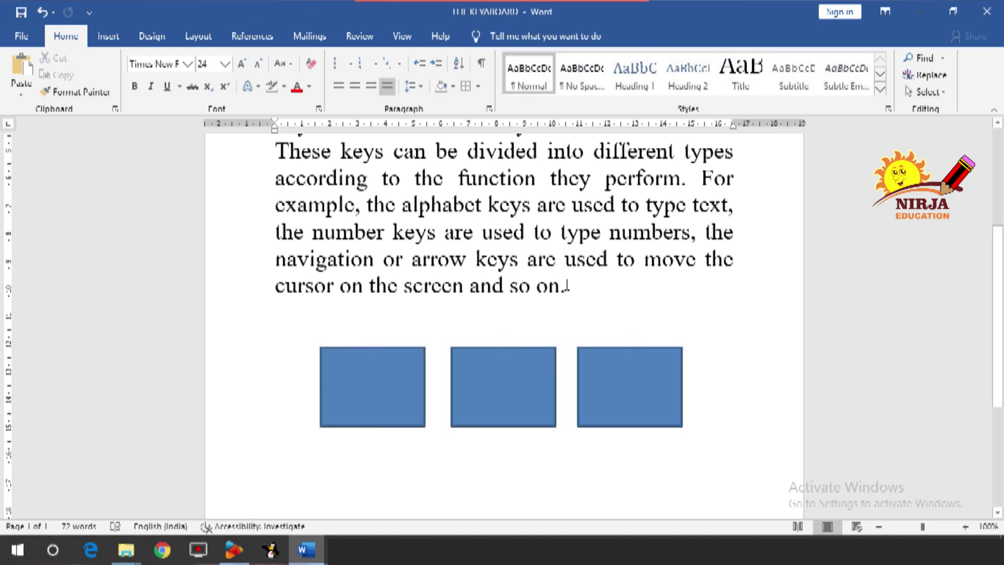
pyautogui.click(925, 91)
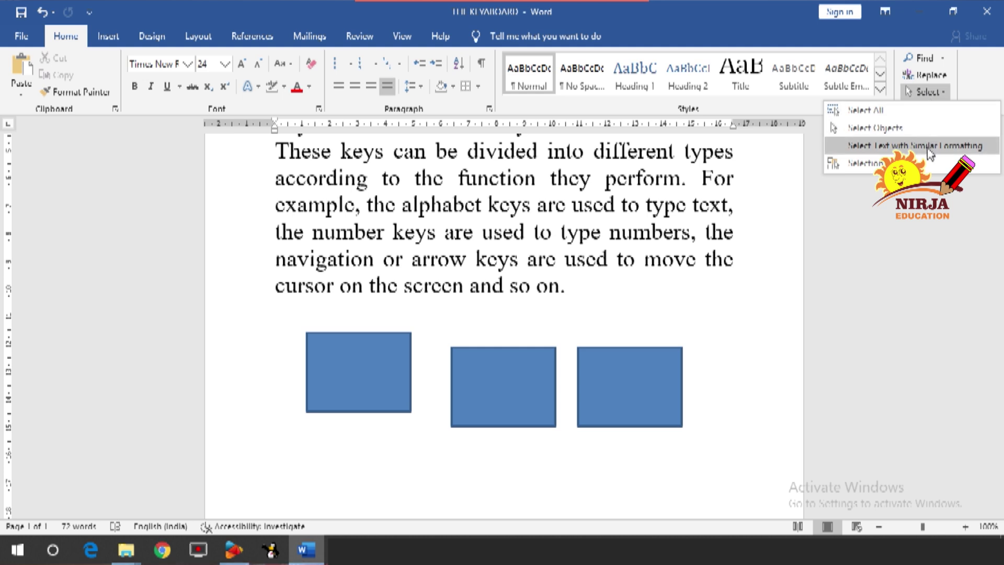
pyautogui.click(607, 263)
pyautogui.press('Down')
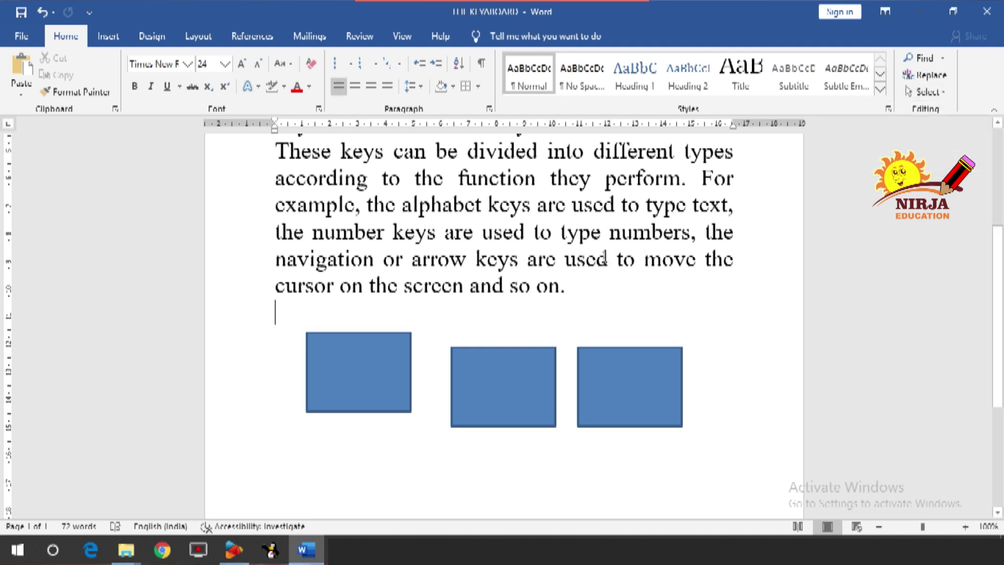
# Select all three rectangles below the text and delete them
pyautogui.click(392, 354)
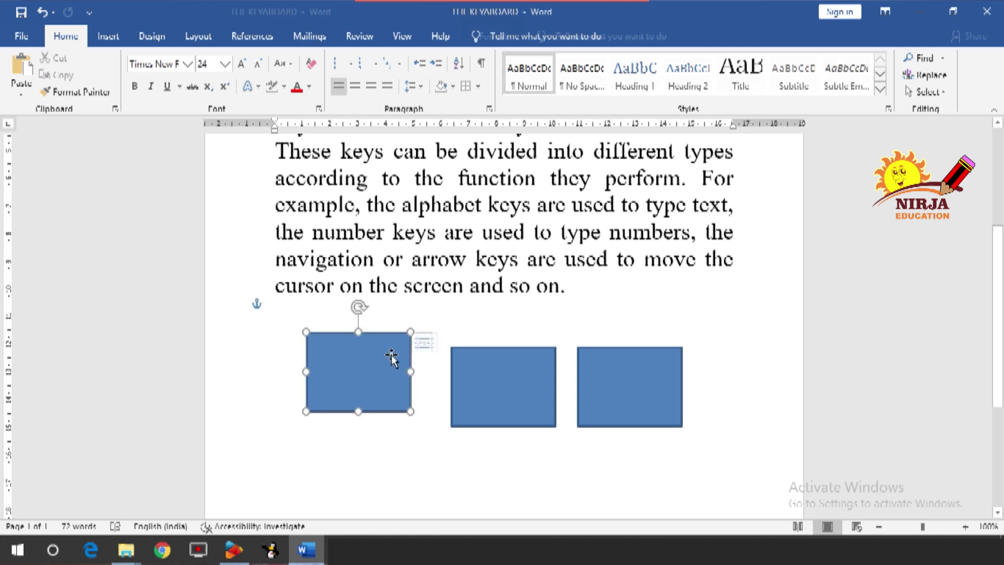
pyautogui.keyDown('shift'); pyautogui.click(498, 358); pyautogui.keyUp('shift')
pyautogui.keyDown('shift'); pyautogui.click(629, 358); pyautogui.keyUp('shift')
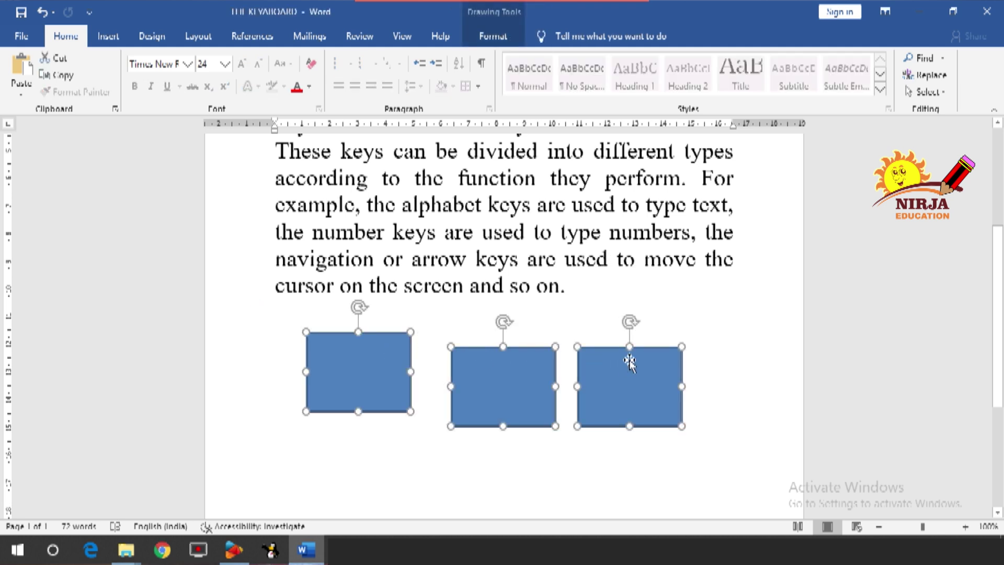
pyautogui.press('Delete')
# Replace the word MOUSE in the first sentence with Keyboard
pyautogui.scroll(4, 631, 358)
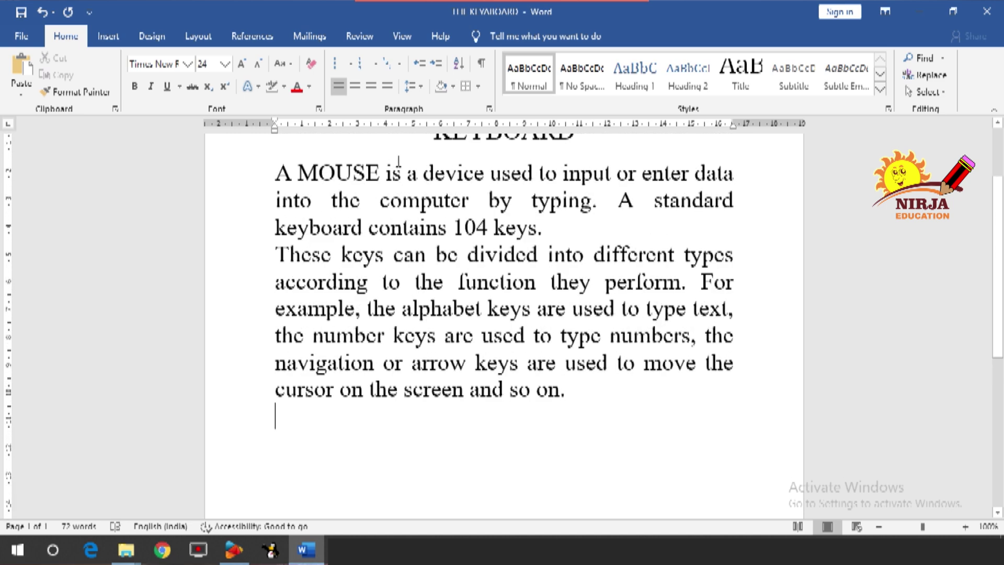
pyautogui.moveTo(377, 170); pyautogui.dragTo(309, 176)
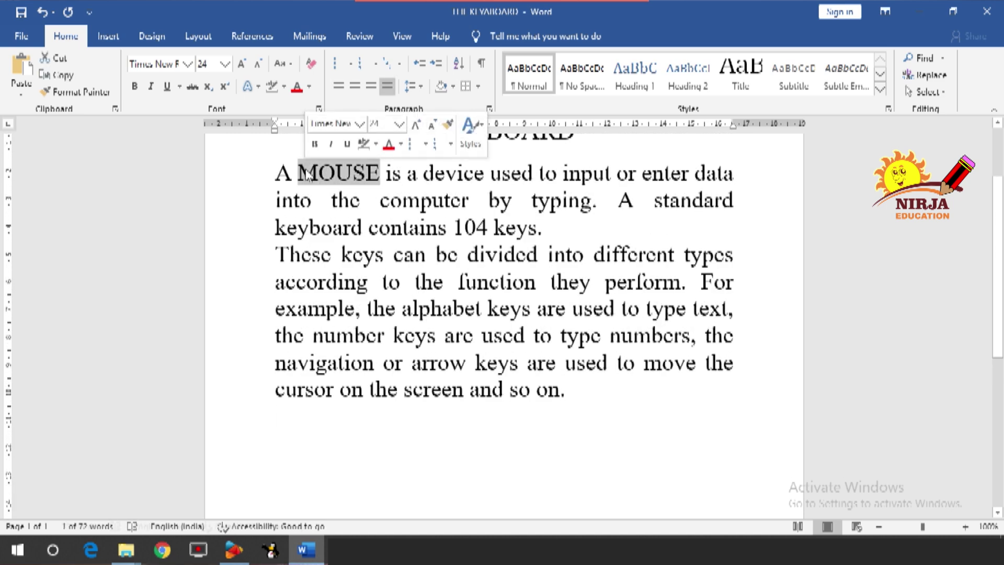
pyautogui.press('BackSpace')
pyautogui.write('Key')
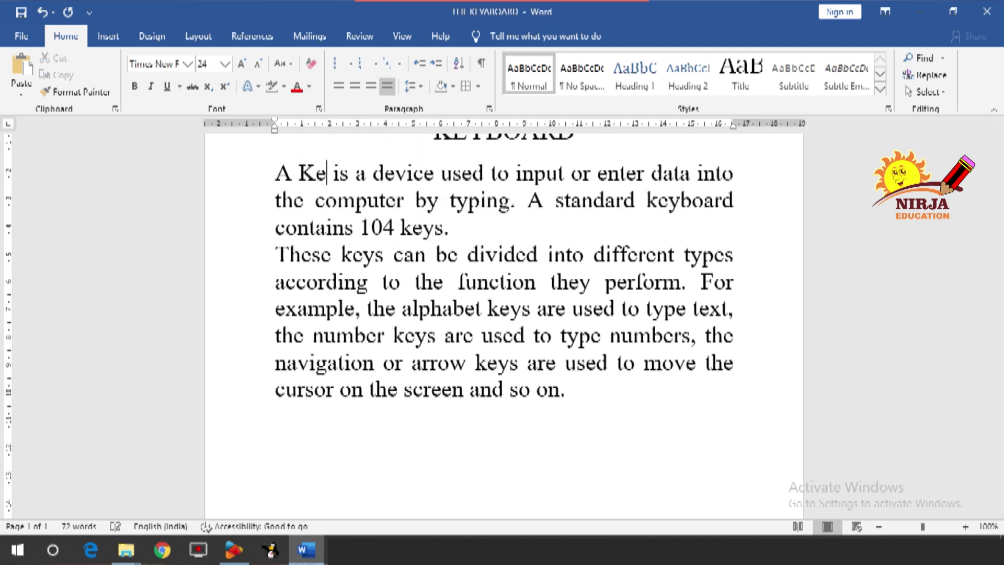
pyautogui.write('board')
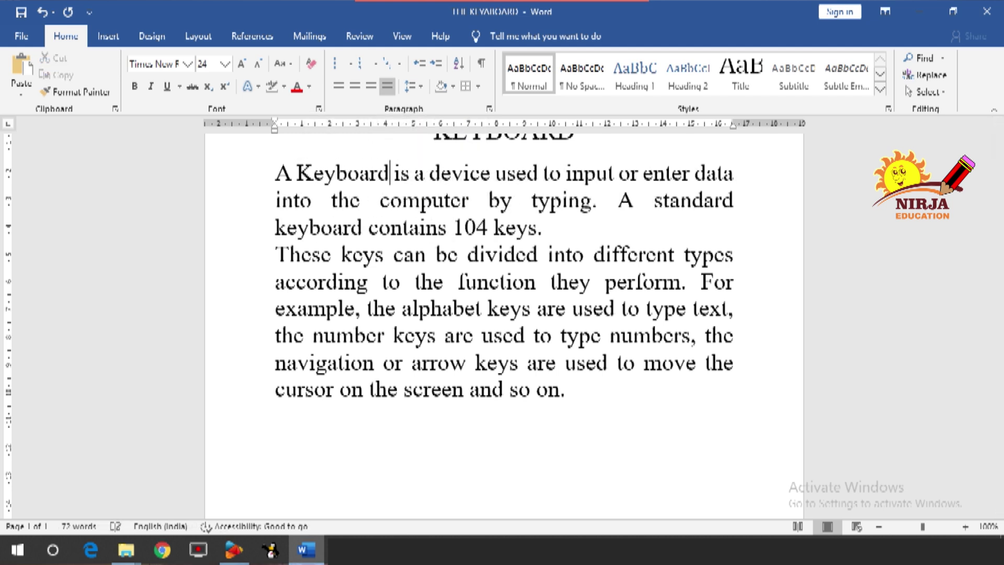
# Make the word Keyboard in the first sentence bold
pyautogui.hotkey('shift', 'Left')
pyautogui.hotkey('shift', 'Left')
pyautogui.hotkey('shift', 'Left')
pyautogui.hotkey('shift', 'Left')
pyautogui.hotkey('shift', 'Left')
pyautogui.hotkey('shift', 'Left')
pyautogui.hotkey('shift', 'Left')
pyautogui.hotkey('shift', 'Left')
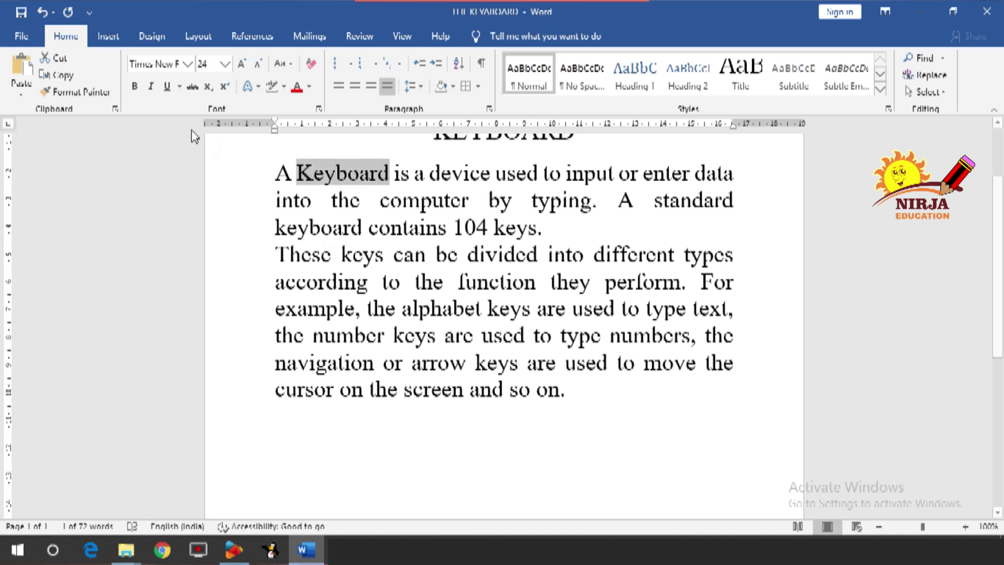
pyautogui.click(136, 91)
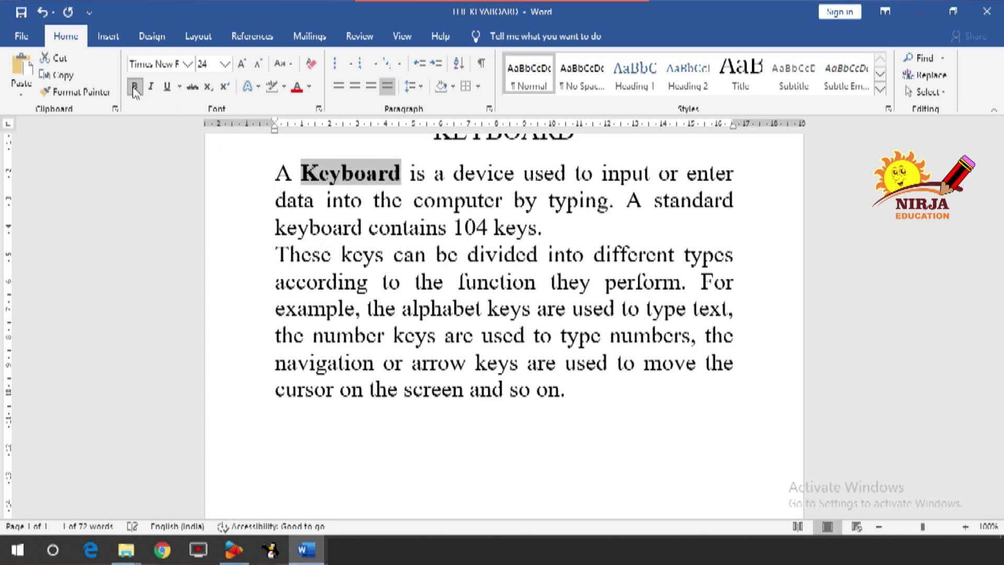
# Make the number 104 in the first paragraph bold
pyautogui.click(528, 228)
pyautogui.moveTo(488, 229); pyautogui.dragTo(452, 228)
pyautogui.click(134, 86)
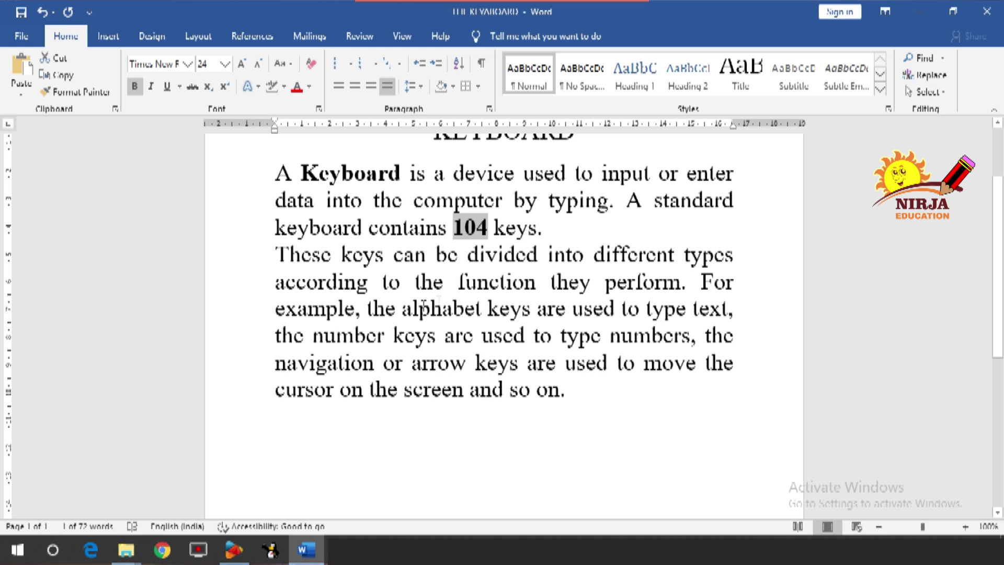
# Make the words alphabet keys in the second paragraph bold
pyautogui.moveTo(403, 308); pyautogui.dragTo(534, 308)
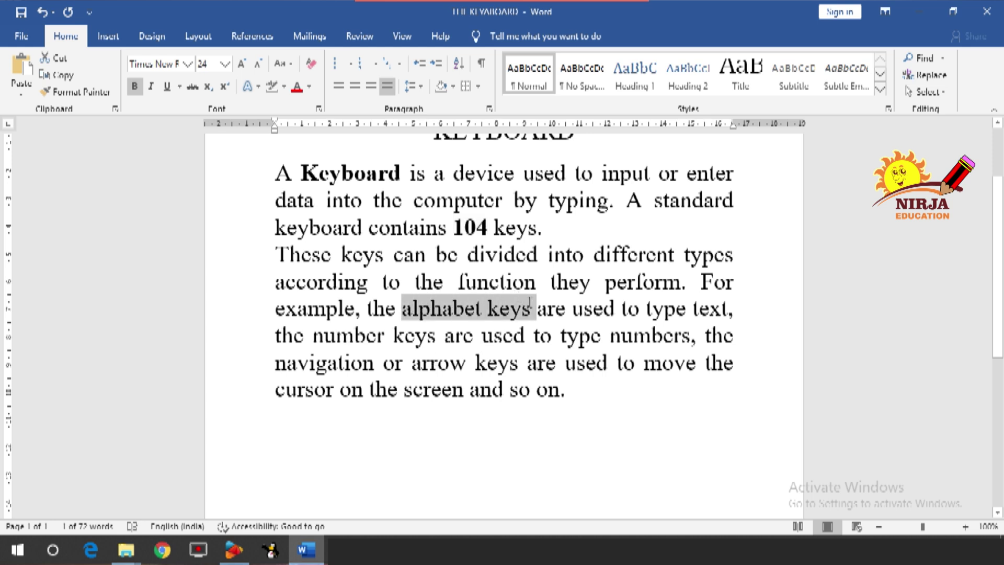
pyautogui.click(538, 277)
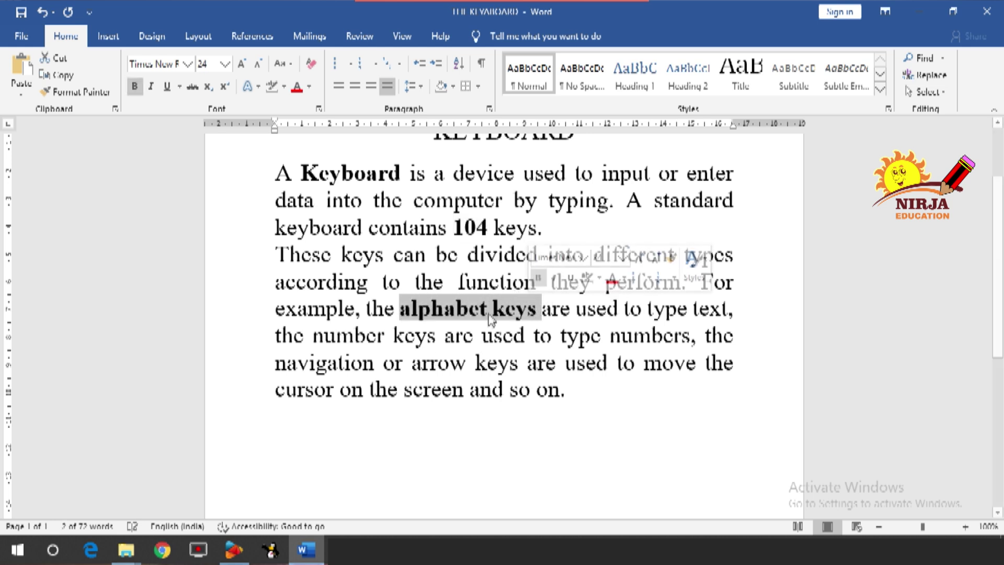
pyautogui.click(487, 313)
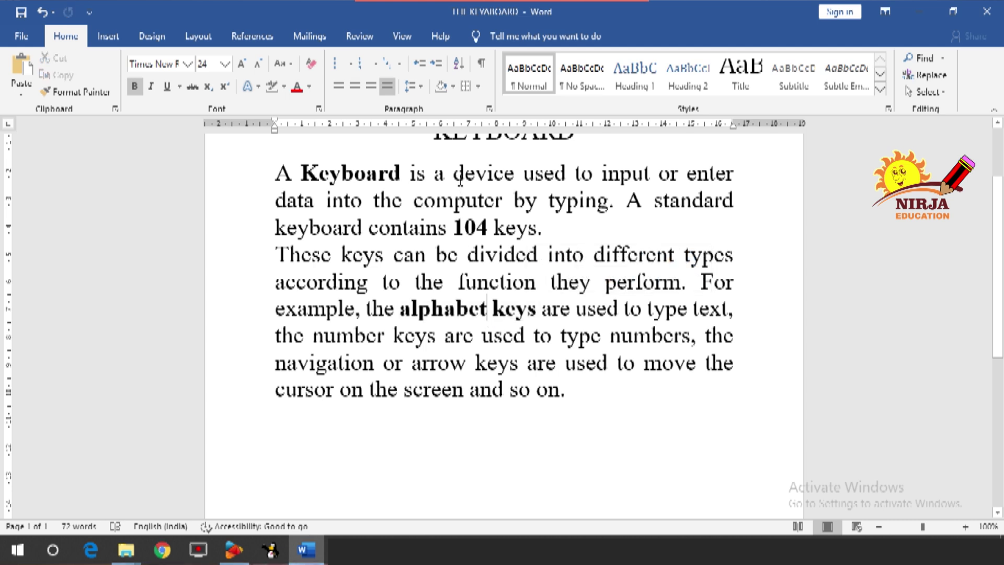
# Italicize the words device and keyboard in the first paragraph and screen in the last line
pyautogui.moveTo(458, 173); pyautogui.dragTo(516, 177)
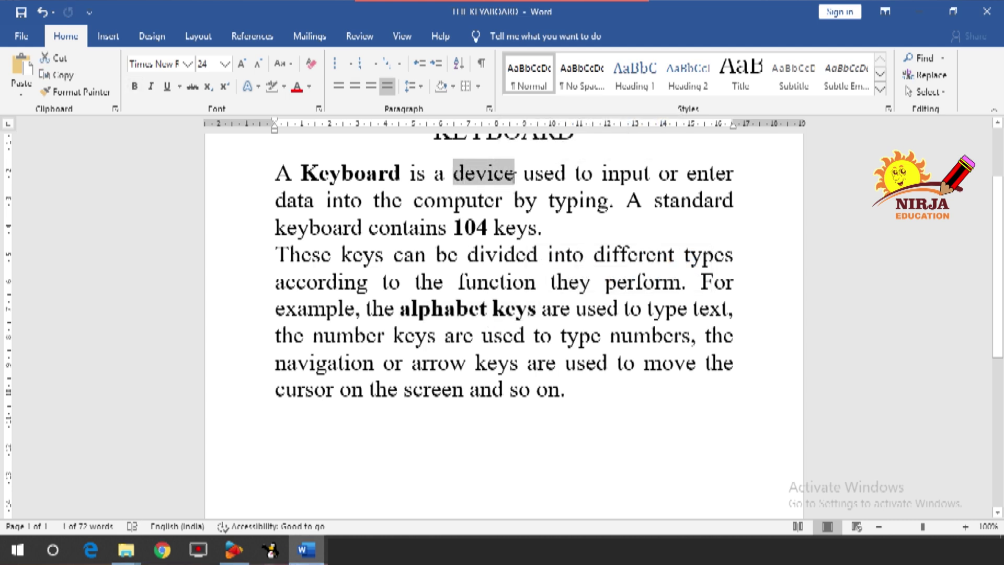
pyautogui.click(151, 86)
pyautogui.moveTo(276, 229); pyautogui.dragTo(362, 229)
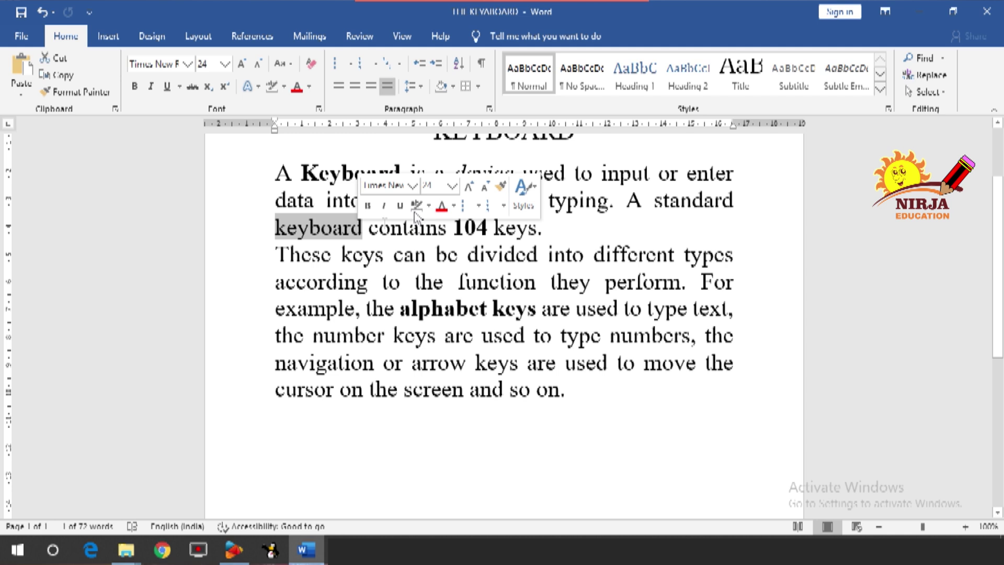
pyautogui.click(384, 206)
pyautogui.moveTo(405, 389); pyautogui.dragTo(463, 389)
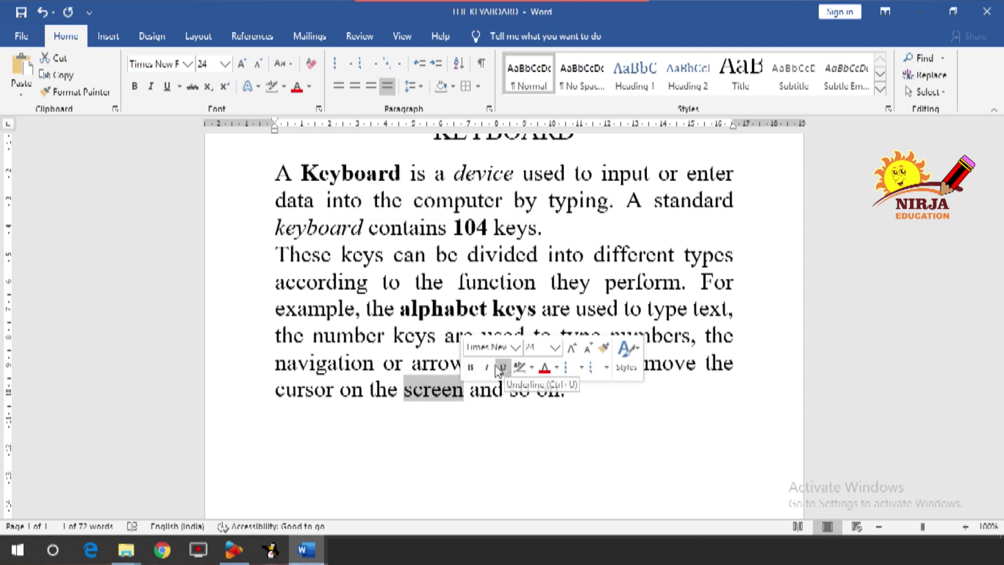
pyautogui.click(486, 367)
pyautogui.click(409, 227)
# Select the bold word Keyboard in the first sentence, plus all text with similar formatting
pyautogui.moveTo(401, 172); pyautogui.dragTo(309, 178)
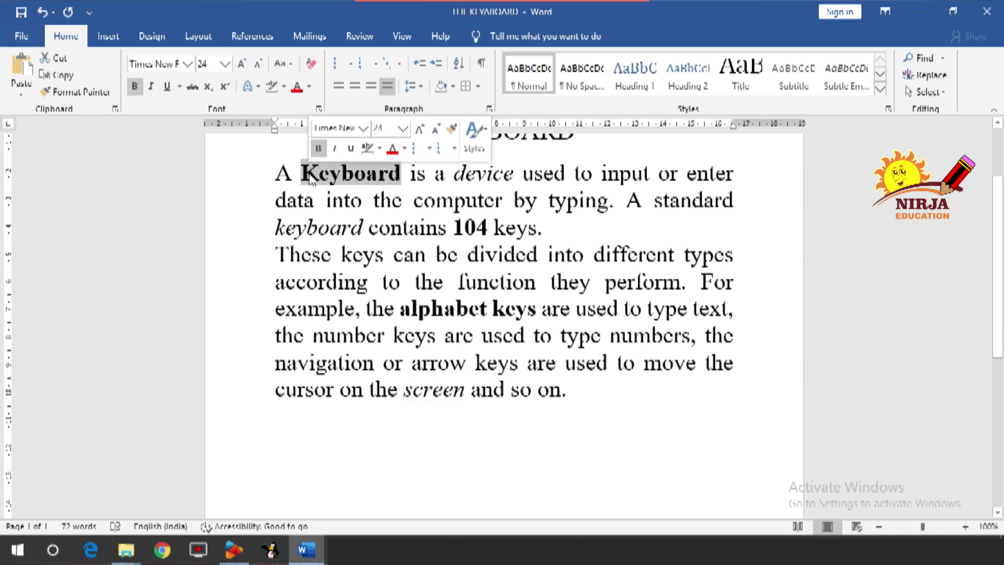
pyautogui.click(923, 92)
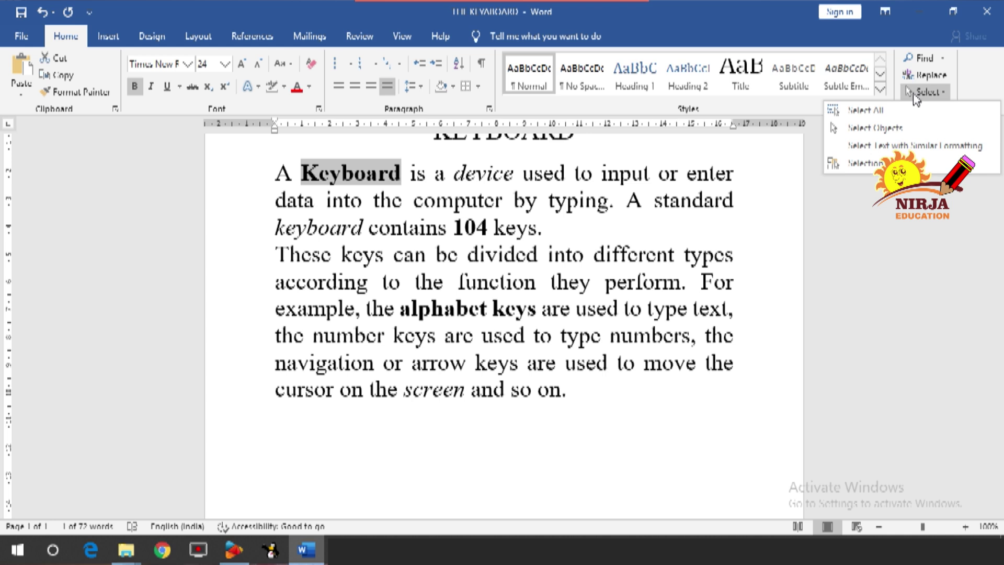
pyautogui.click(915, 147)
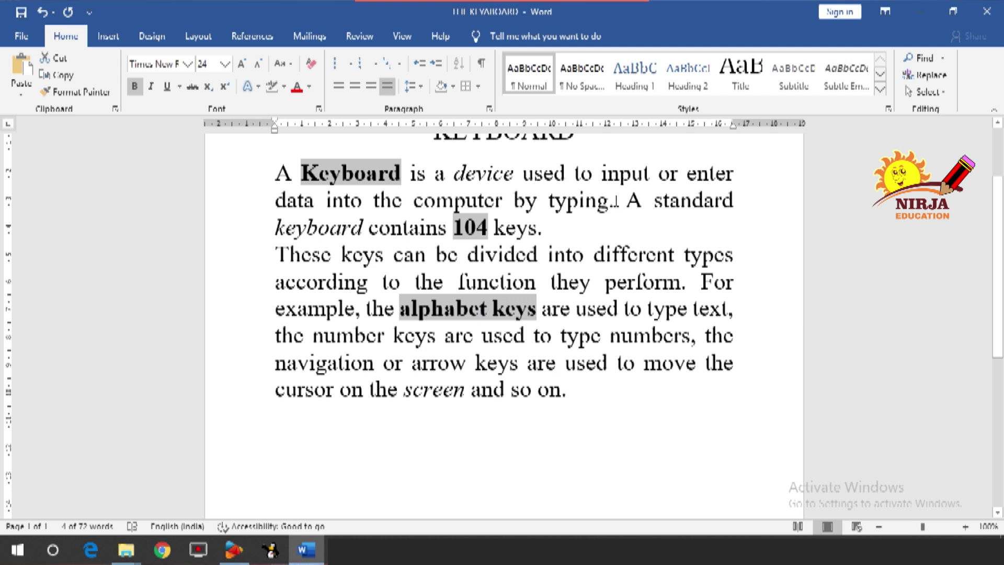
pyautogui.click(615, 200)
# Select the italic word device in the first sentence, plus all text with similar formatting
pyautogui.moveTo(508, 173); pyautogui.dragTo(461, 179)
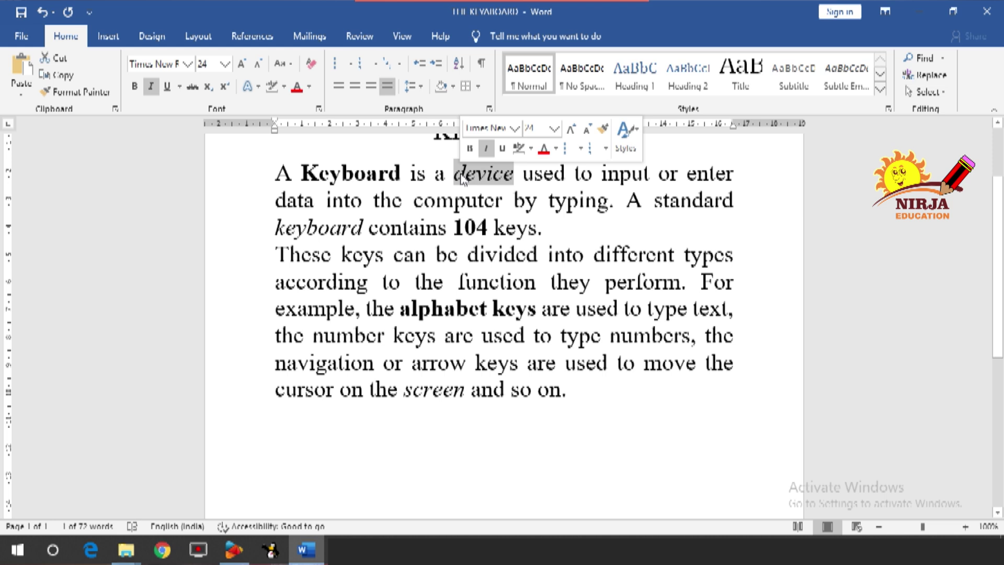
pyautogui.click(922, 93)
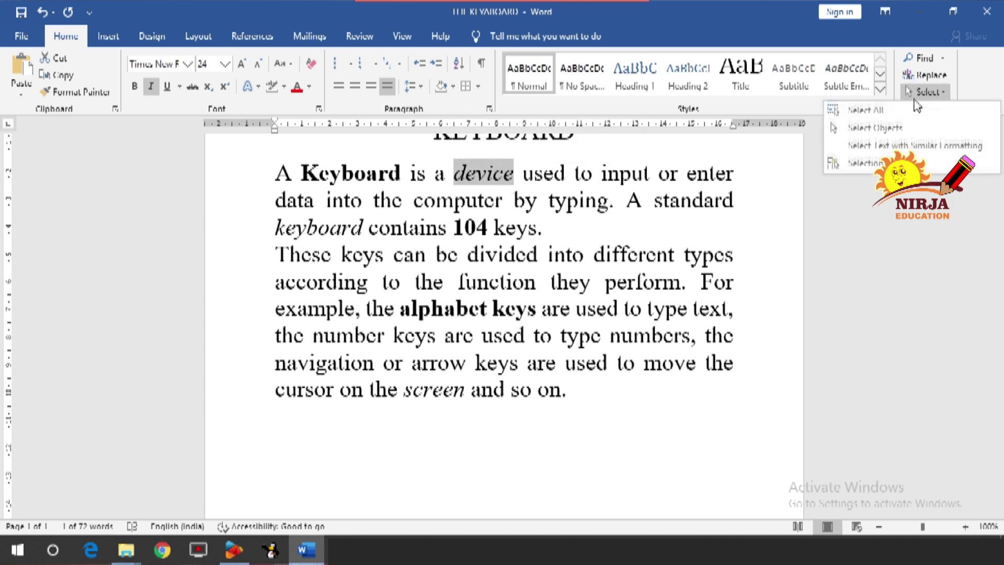
pyautogui.click(889, 146)
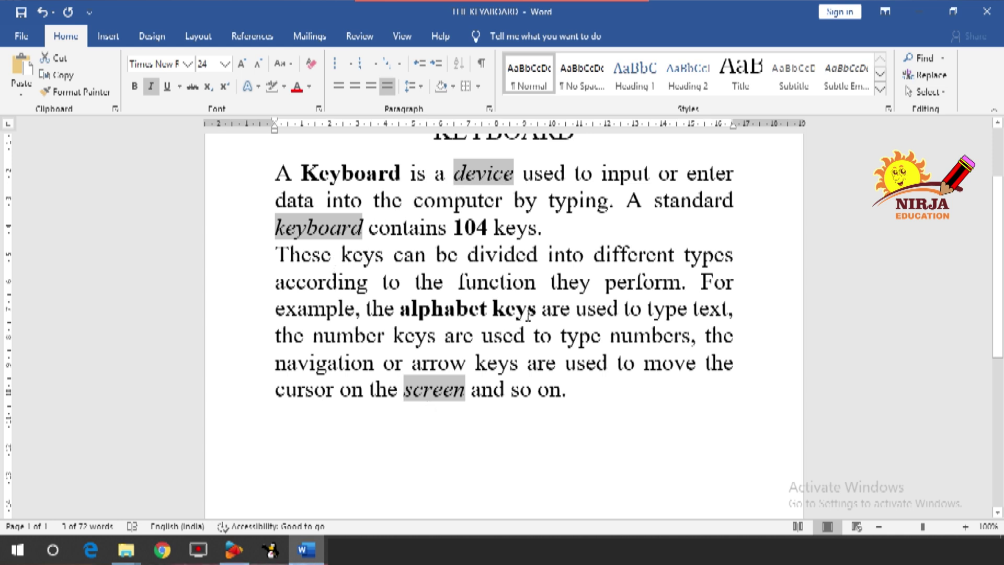
pyautogui.click(456, 309)
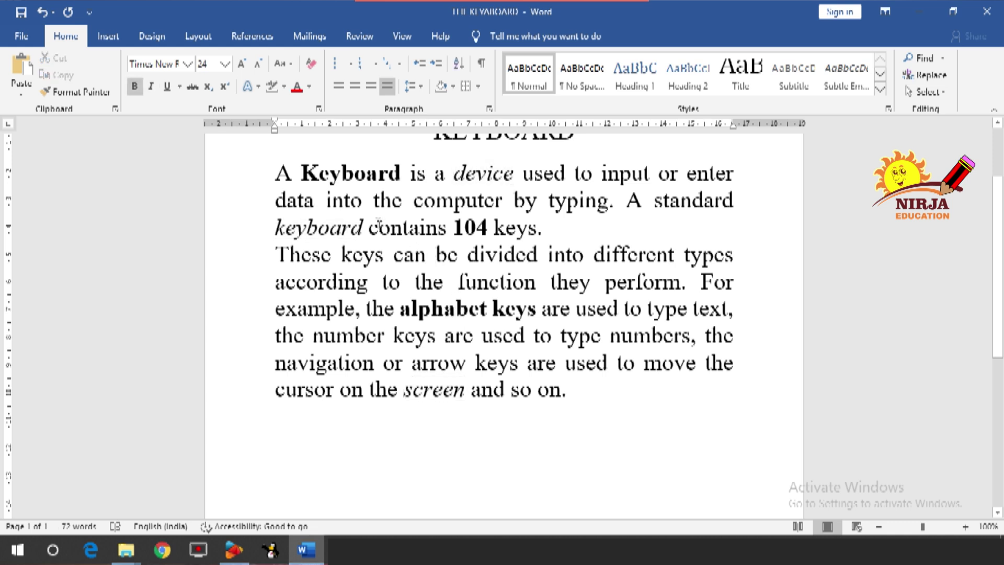
# Apply red font color to "A Keyboard" and to the letters "ompute" of computer in the first sentence
pyautogui.moveTo(276, 173); pyautogui.dragTo(410, 173)
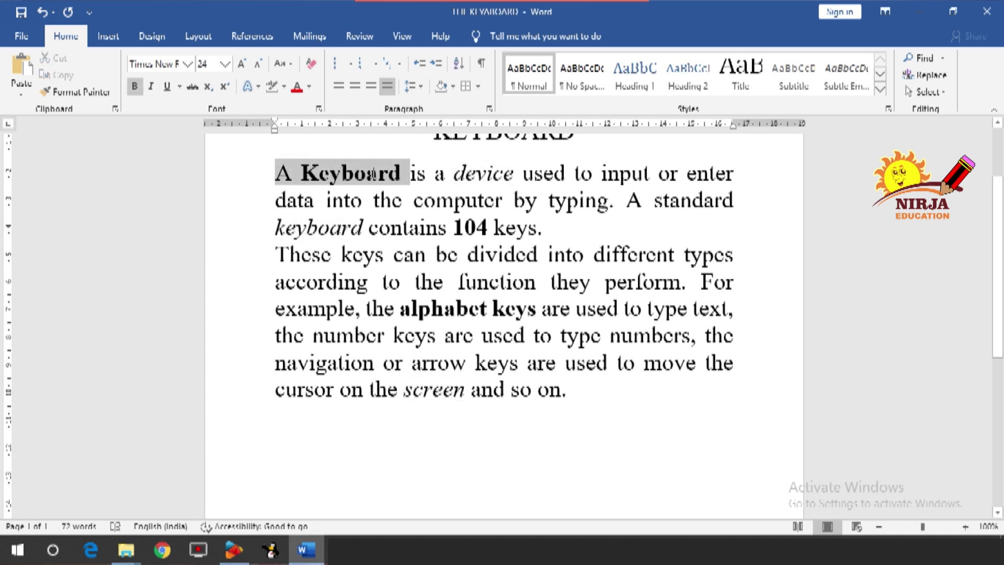
pyautogui.click(296, 87)
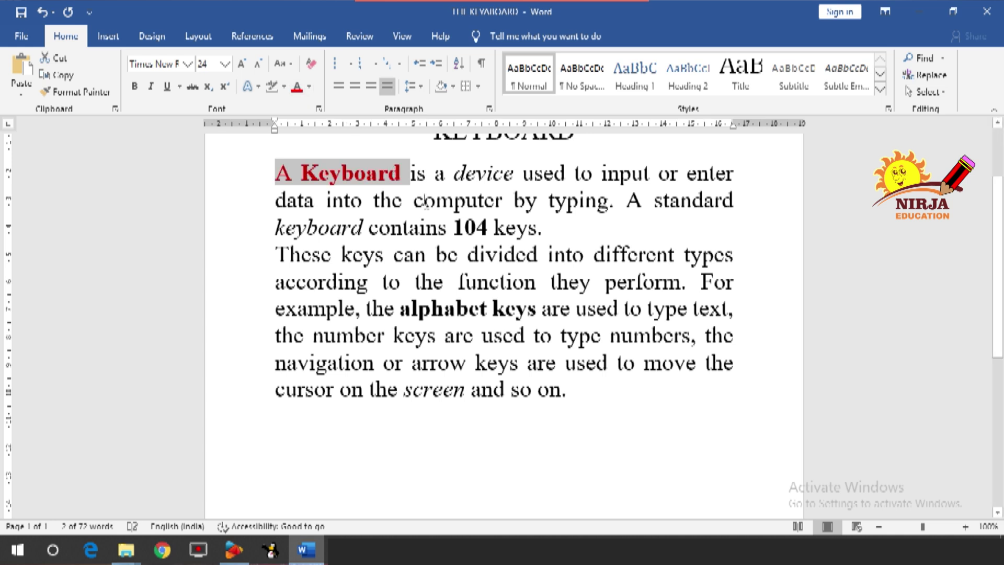
pyautogui.moveTo(424, 202); pyautogui.dragTo(496, 203)
pyautogui.click(296, 87)
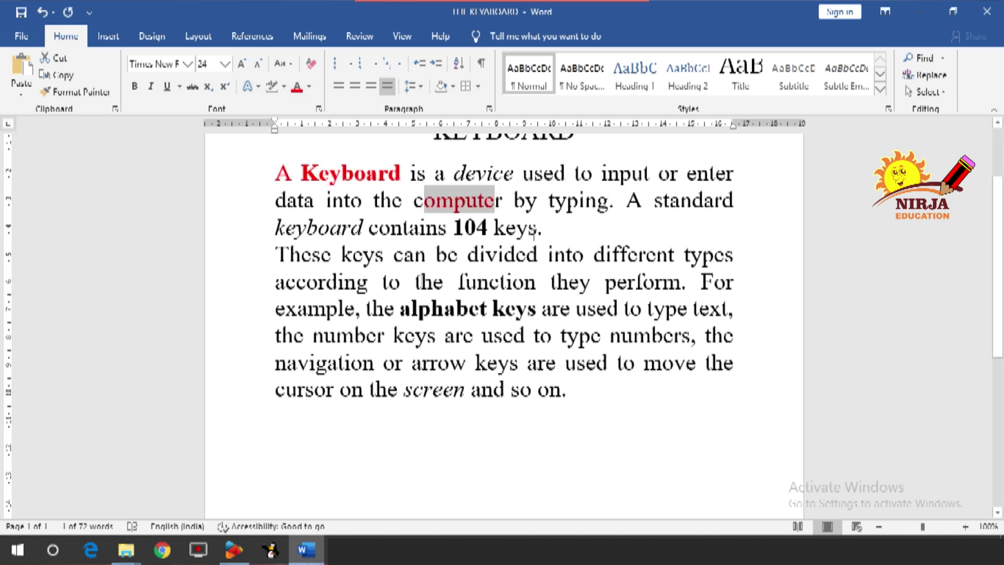
pyautogui.click(416, 283)
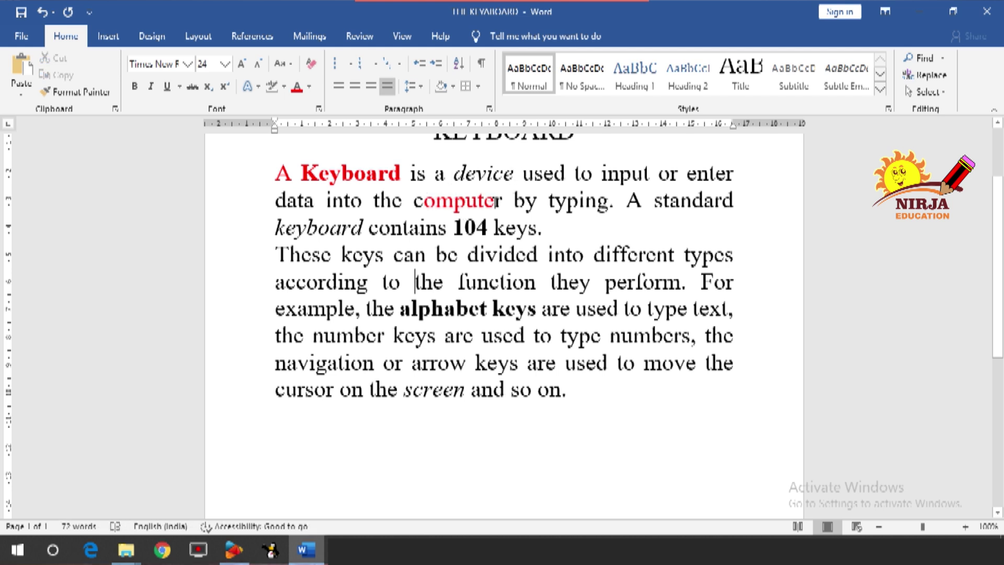
# Select the red words "A Keyboard" and use them to select all text with similar formatting
pyautogui.click(354, 178)
pyautogui.moveTo(400, 174); pyautogui.dragTo(275, 174)
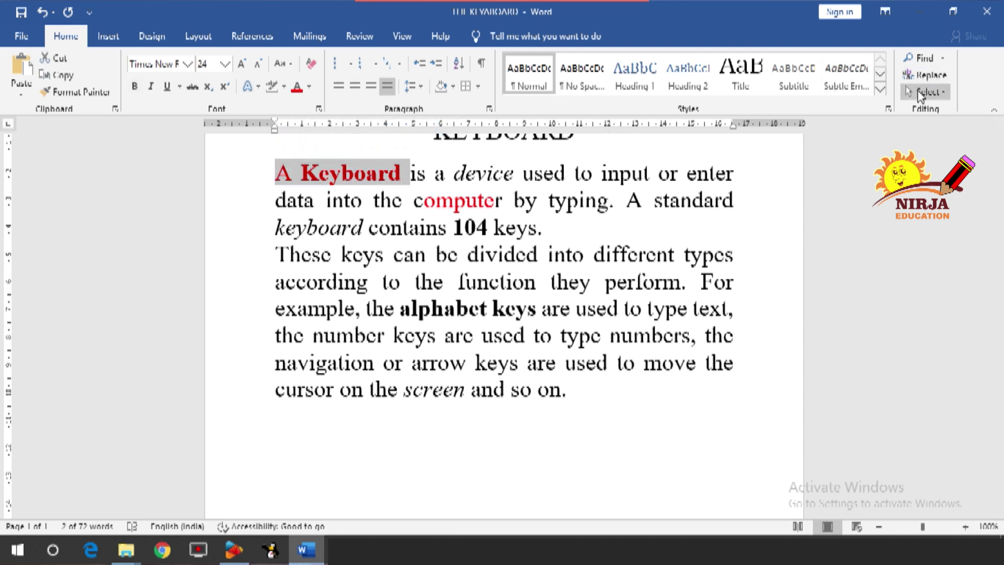
pyautogui.click(922, 93)
pyautogui.click(904, 145)
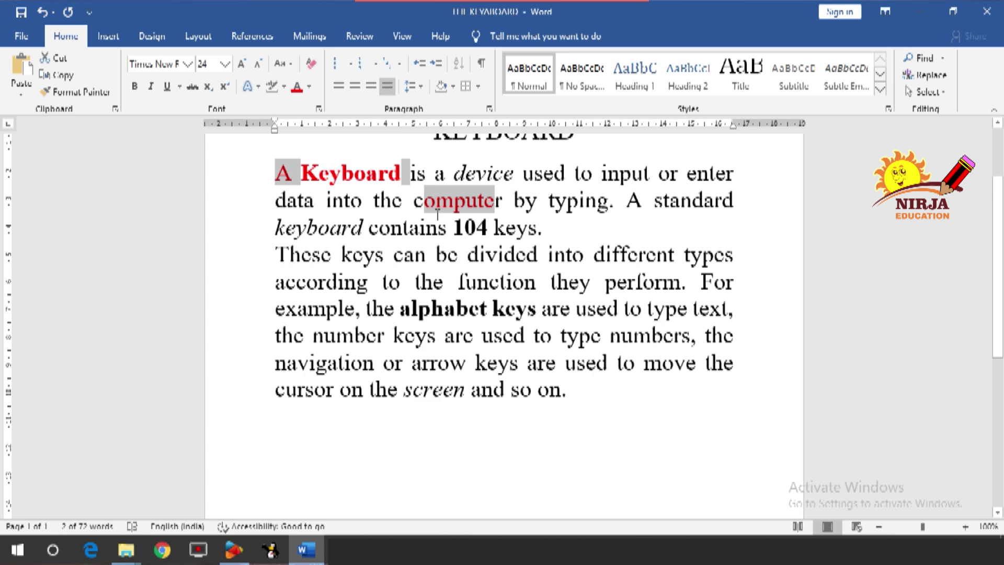
pyautogui.click(321, 151)
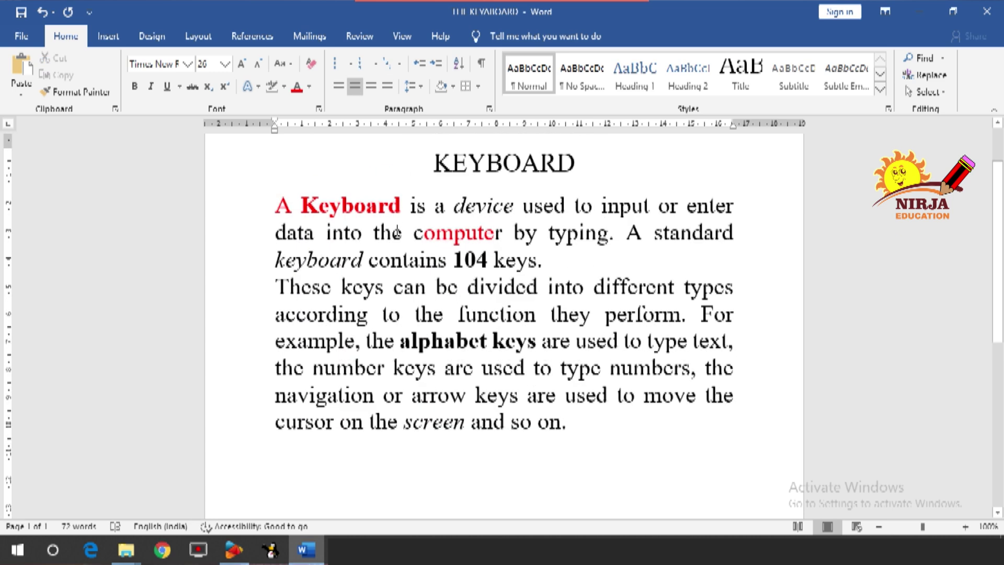